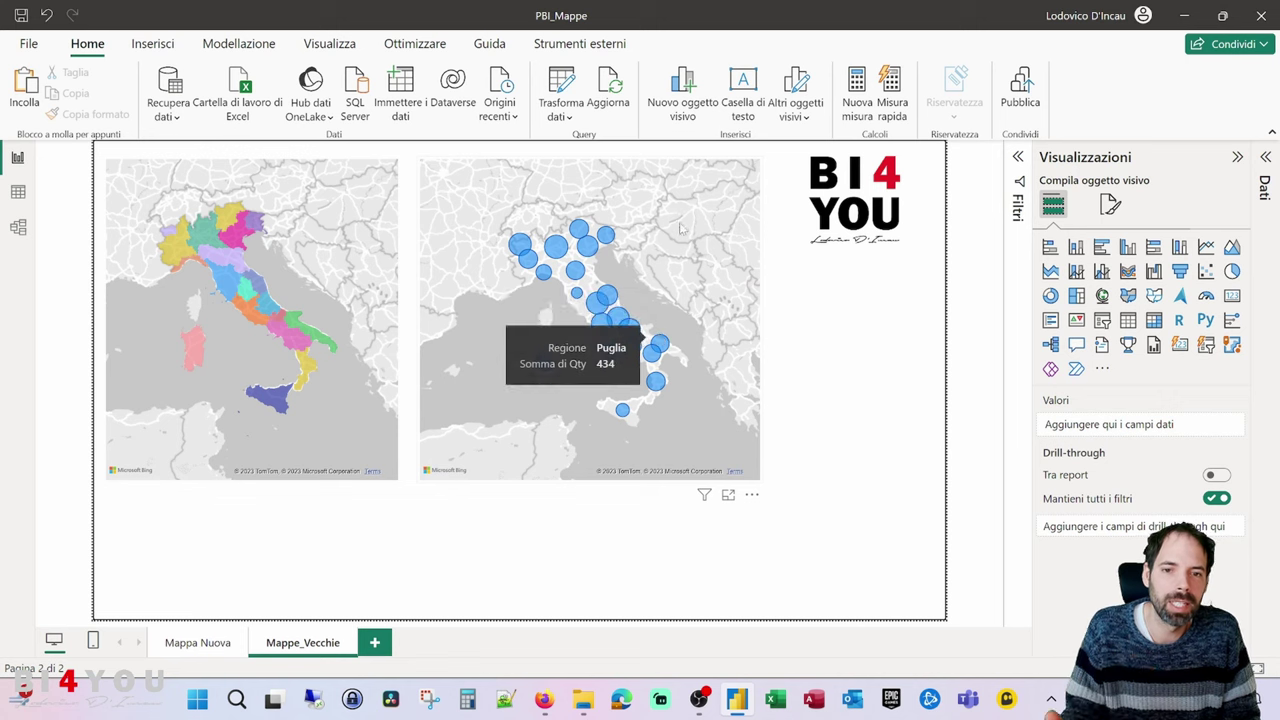
# Move from the bubble map to the Mappa Nuova page and select the Italy filled map.
pyautogui.moveTo(685, 215)
pyautogui.mouseDown()
pyautogui.moveTo(629, 271)
pyautogui.moveTo(672, 210)
pyautogui.mouseUp()
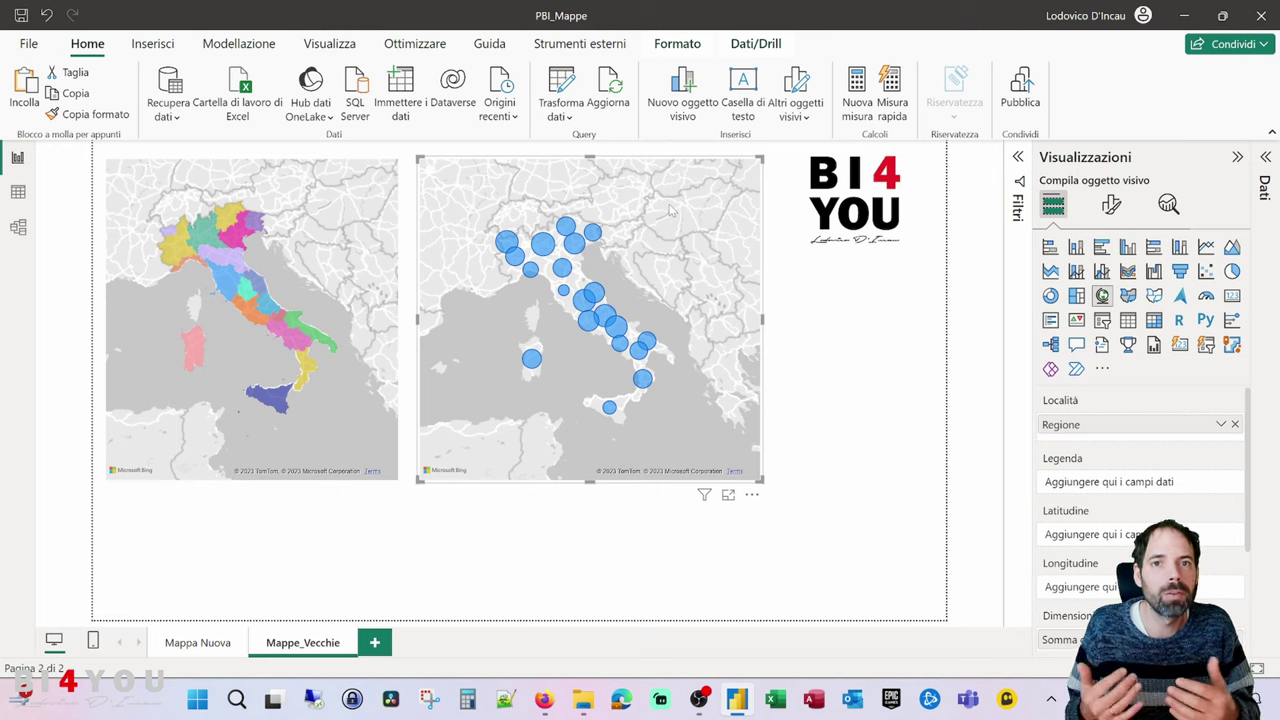
pyautogui.click(896, 352)
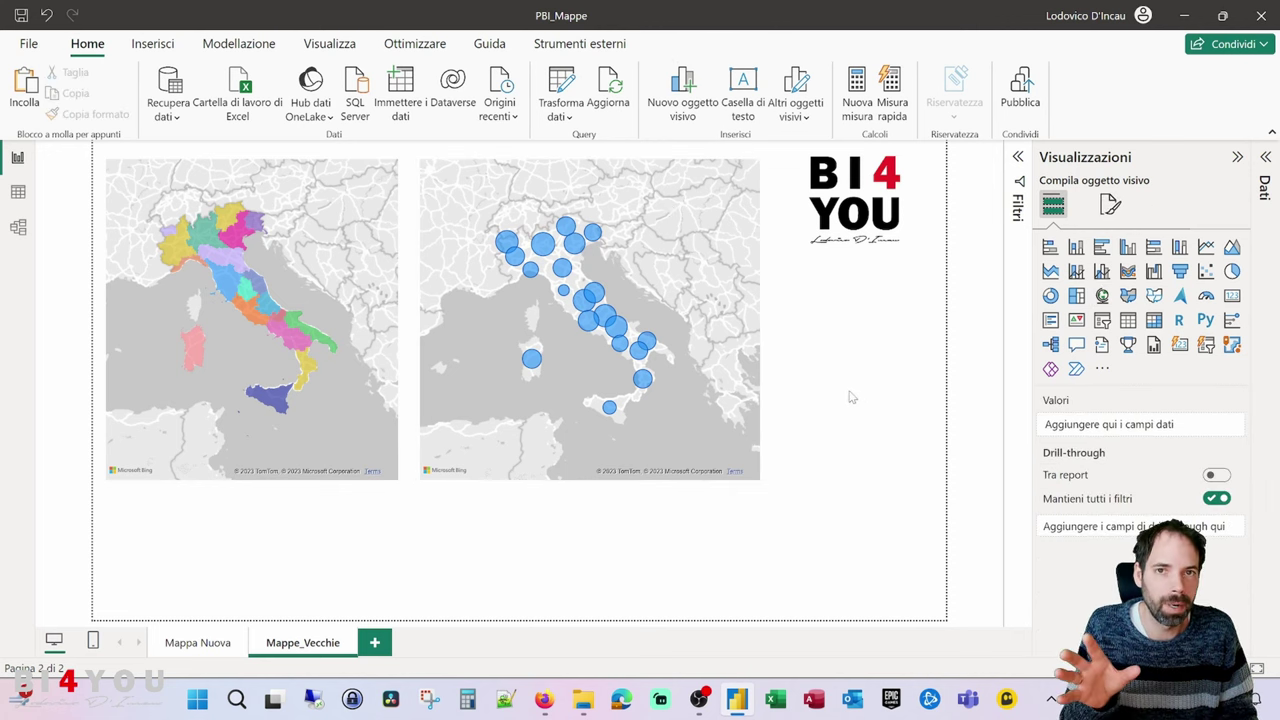
pyautogui.click(184, 646)
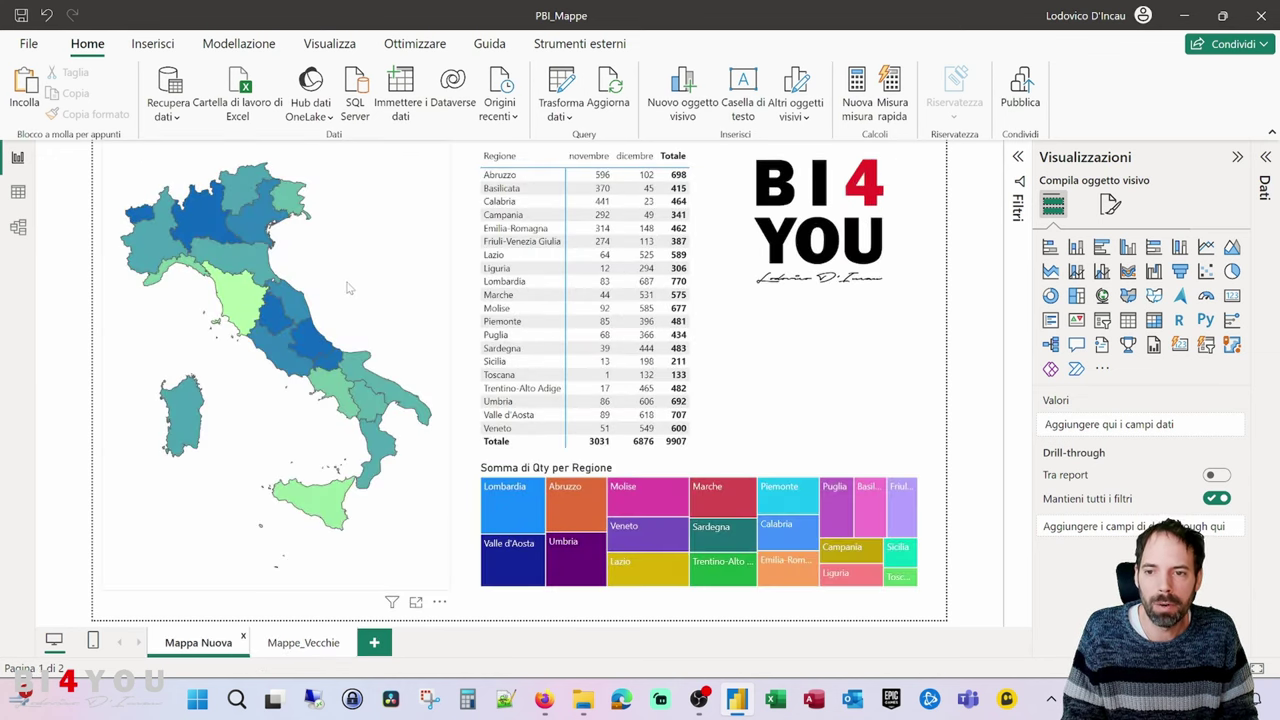
pyautogui.click(348, 288)
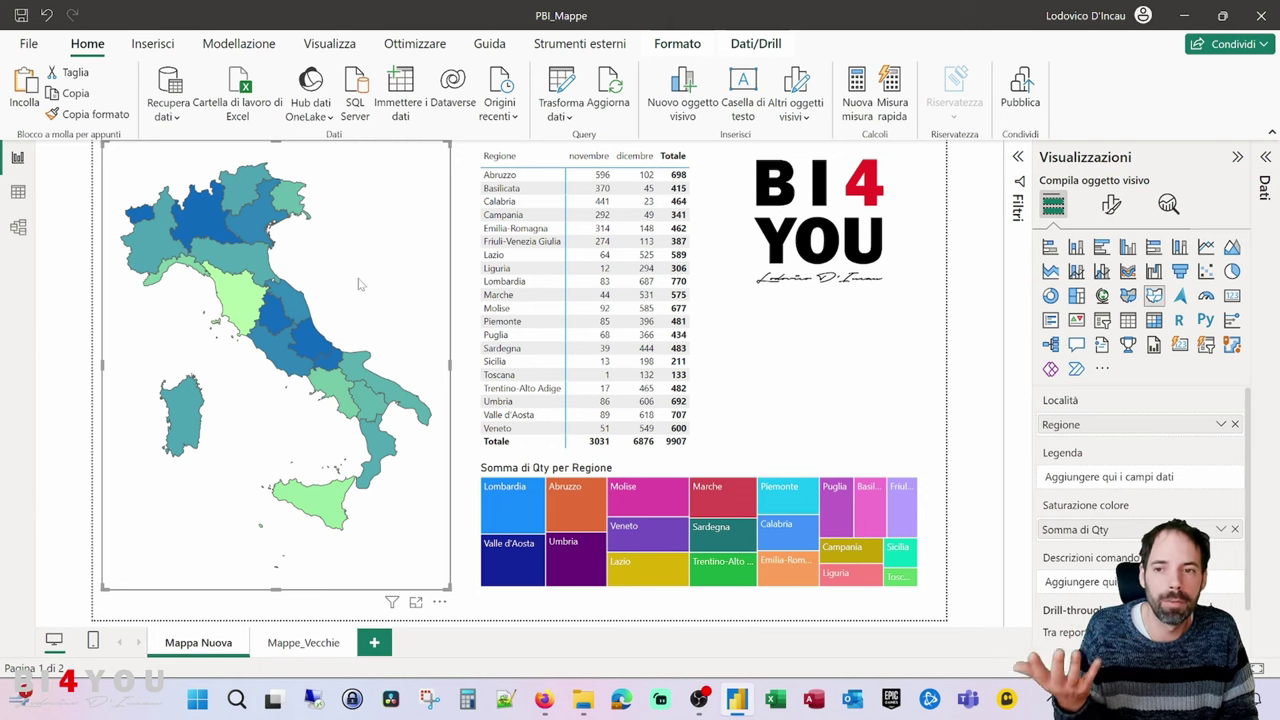
# Keep Italia: regioni as the map type in Impostazioni mappa and display its region keys.
pyautogui.click(1111, 204)
pyautogui.click(1080, 336)
pyautogui.click(1105, 412)
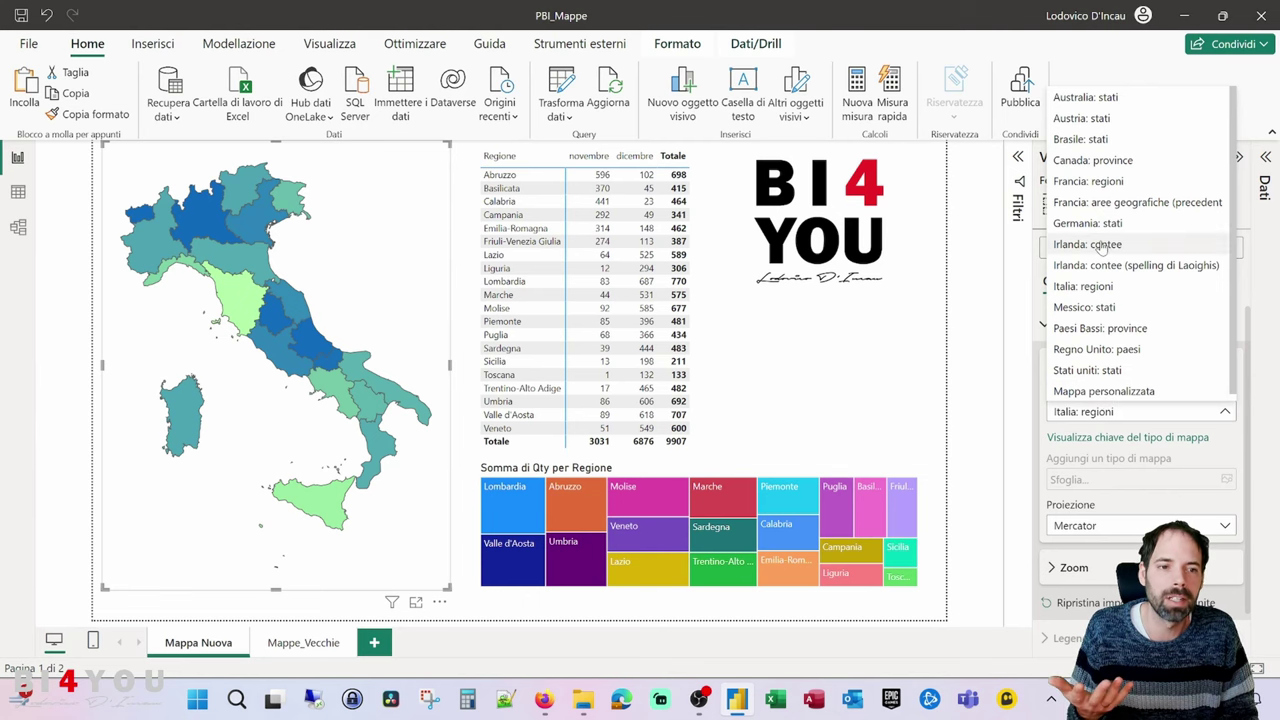
pyautogui.click(1098, 288)
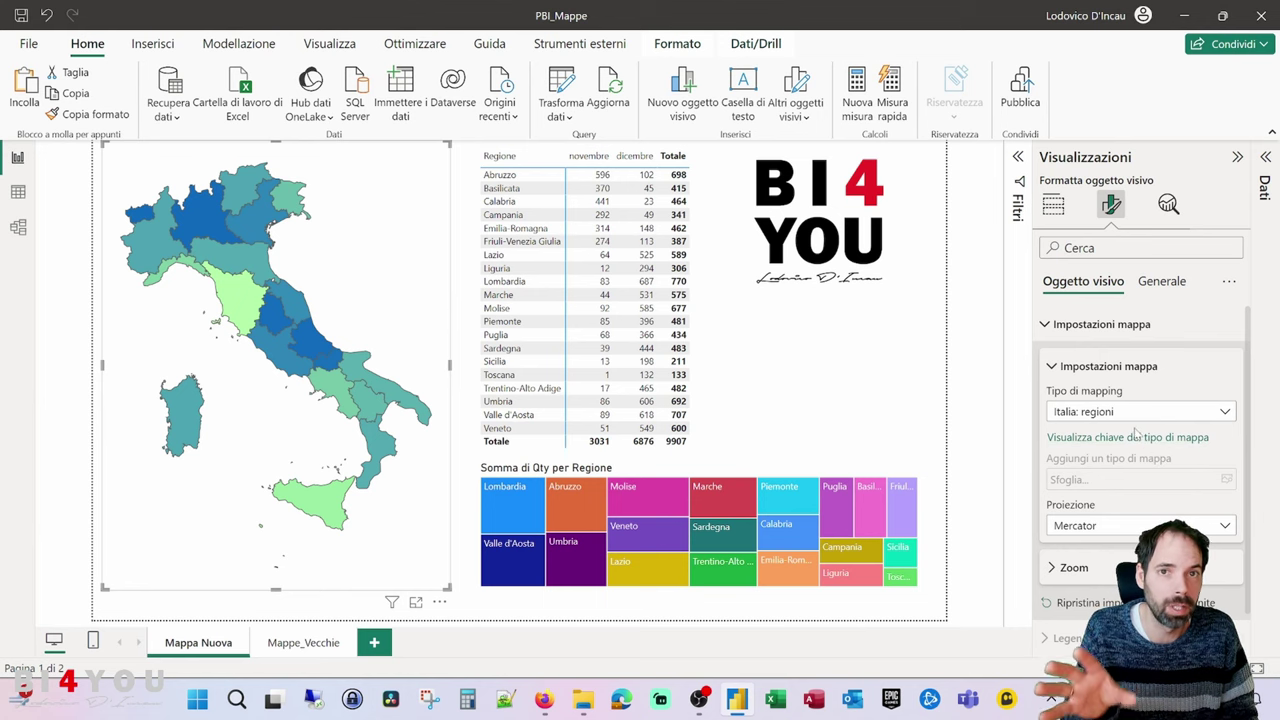
pyautogui.click(1120, 439)
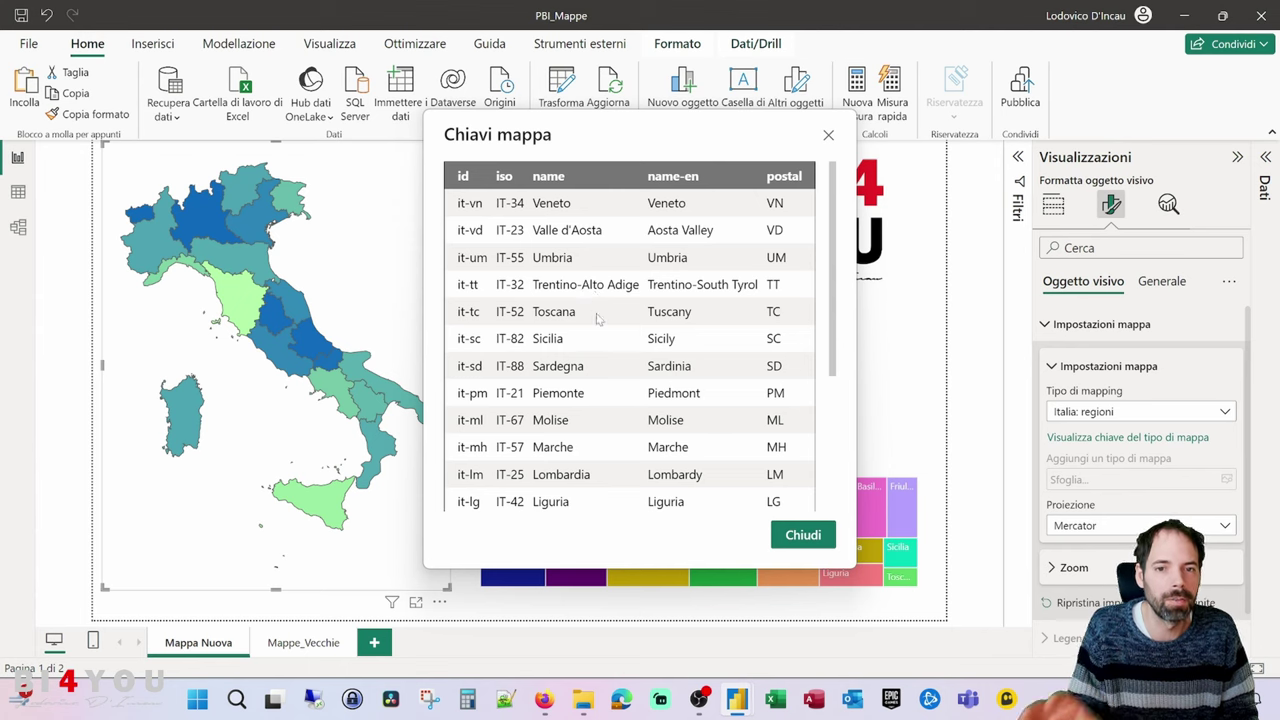
# Scroll through the Italian region keys (id, iso, name, name-en, postal) in Chiavi mappa.
pyautogui.scroll(-3, 598, 322)
pyautogui.scroll(5, 598, 322)
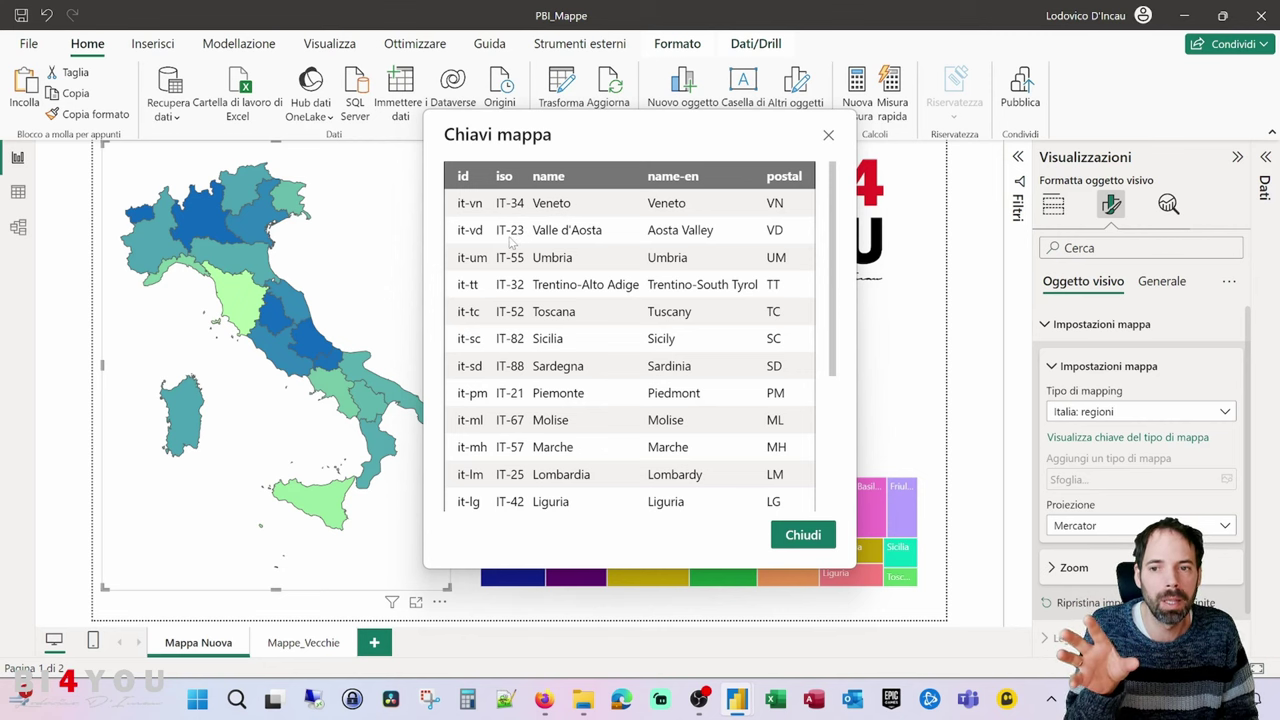
# Close the key table, try the Equirettangolare and Ortogonale projections, then return to Mercator.
pyautogui.click(802, 535)
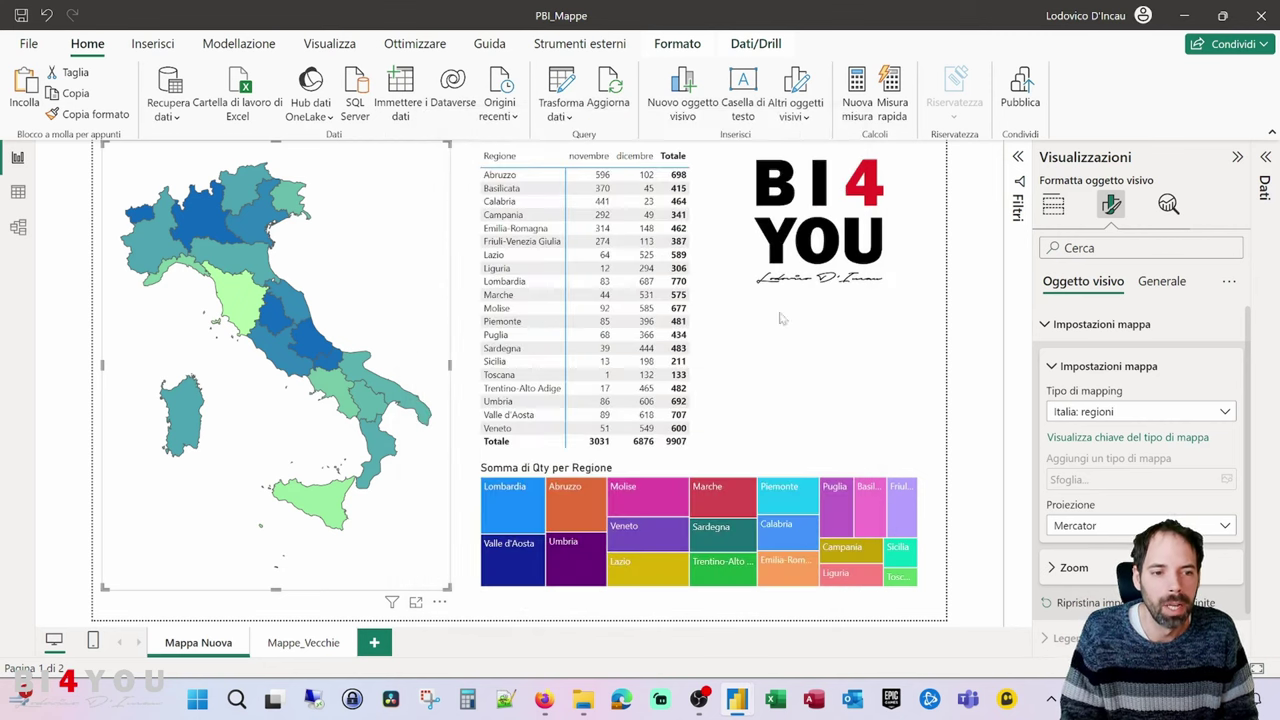
pyautogui.click(1098, 530)
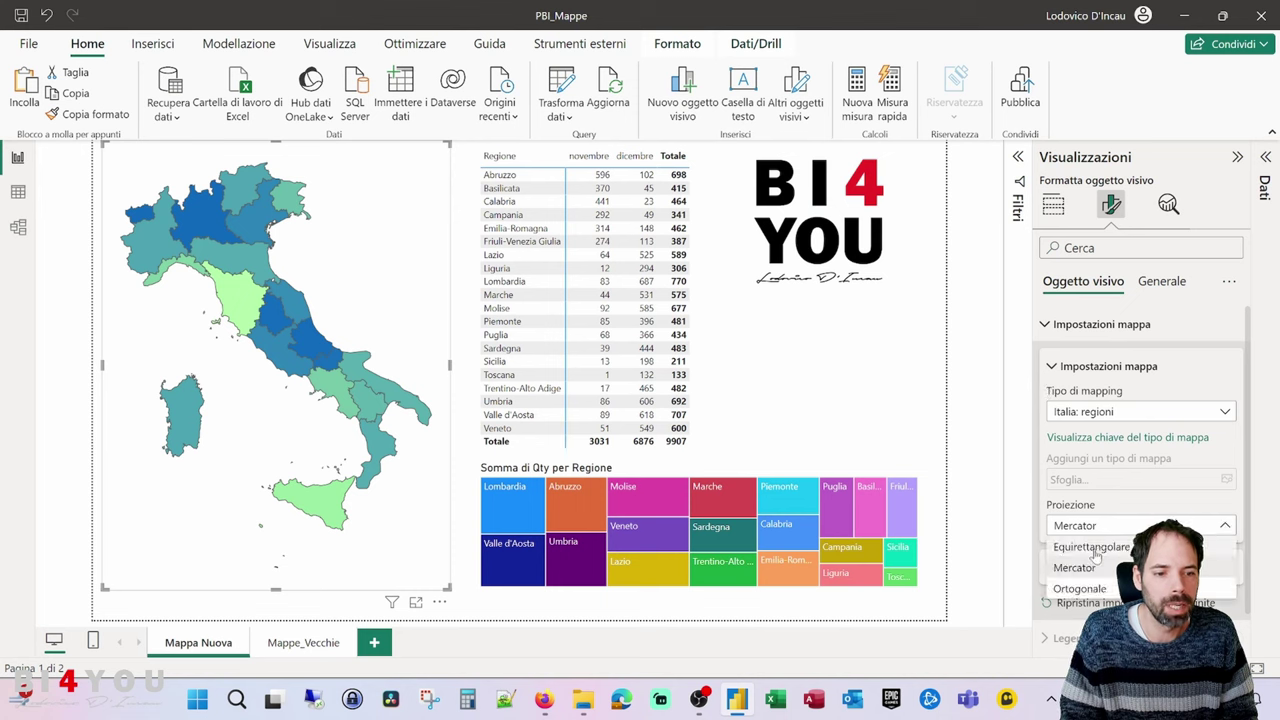
pyautogui.click(1094, 548)
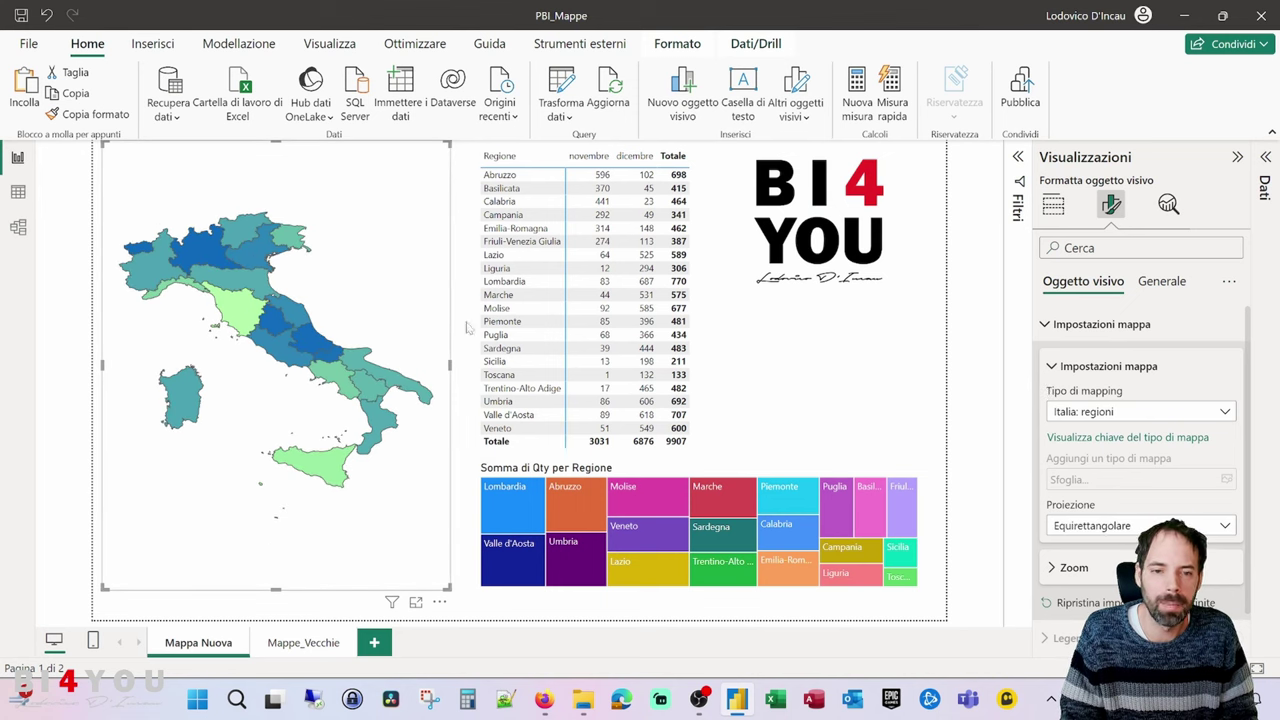
pyautogui.click(1062, 525)
pyautogui.click(1080, 590)
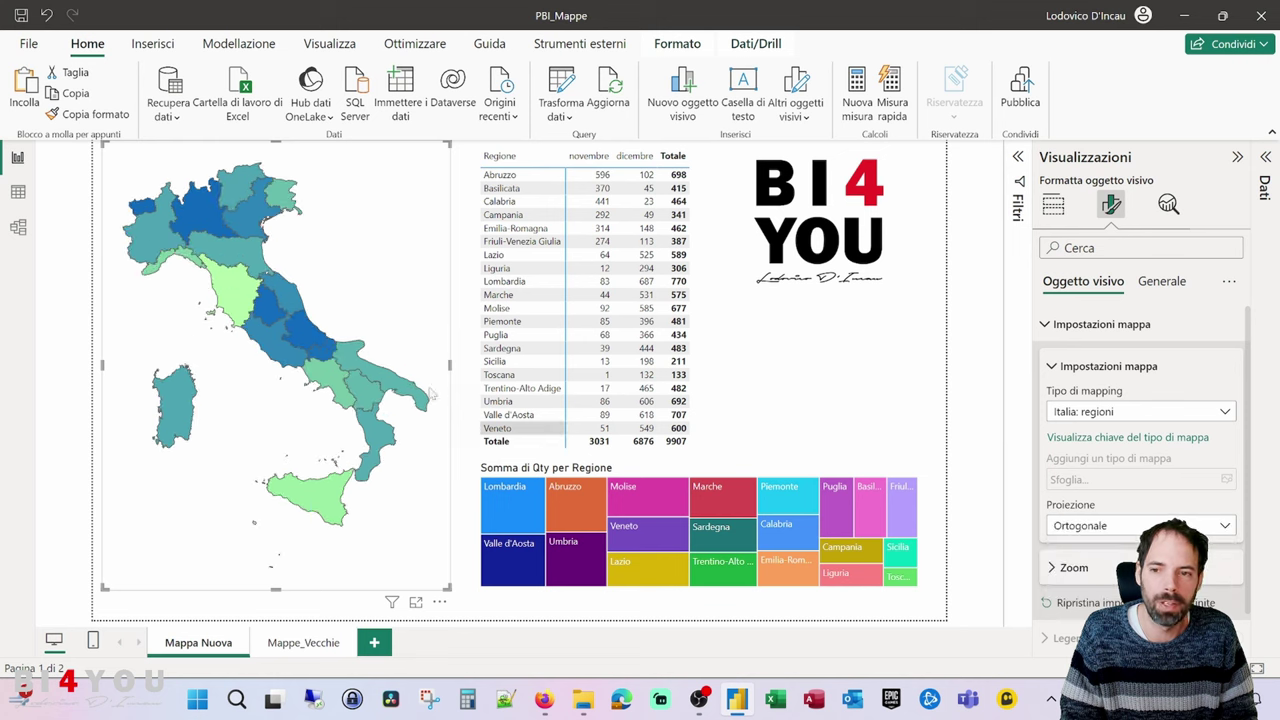
pyautogui.click(1090, 530)
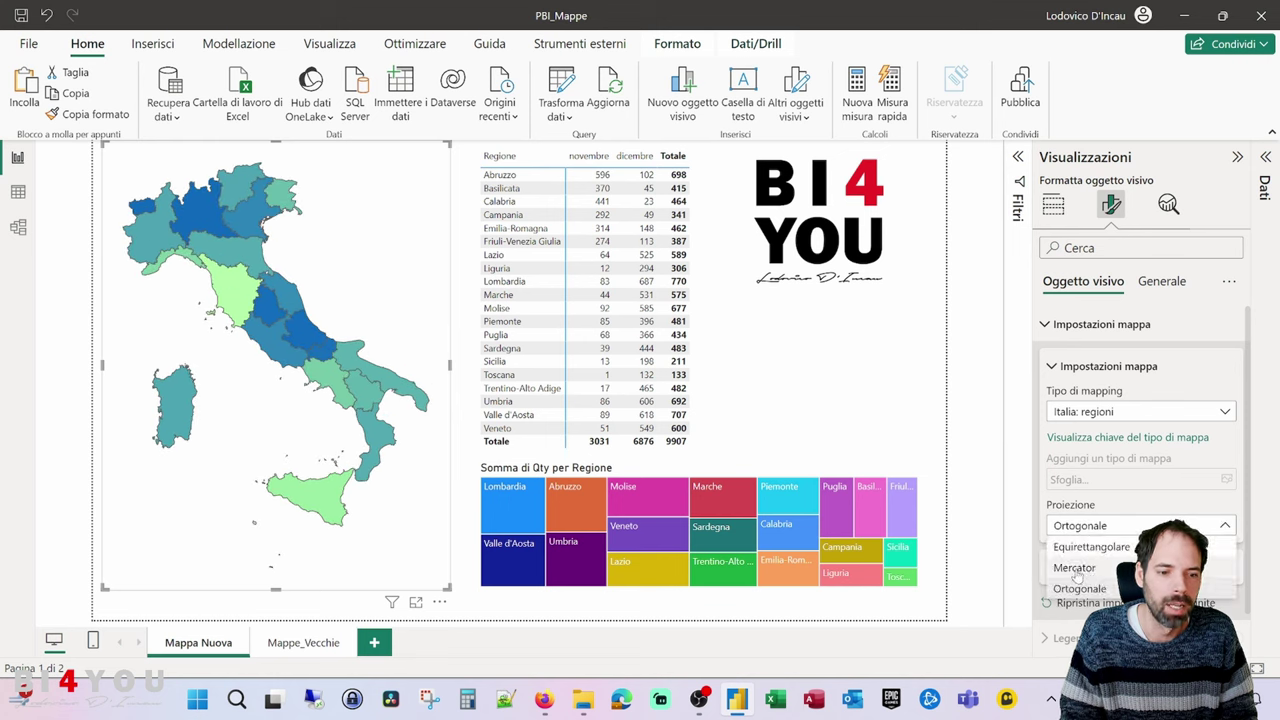
pyautogui.click(1076, 572)
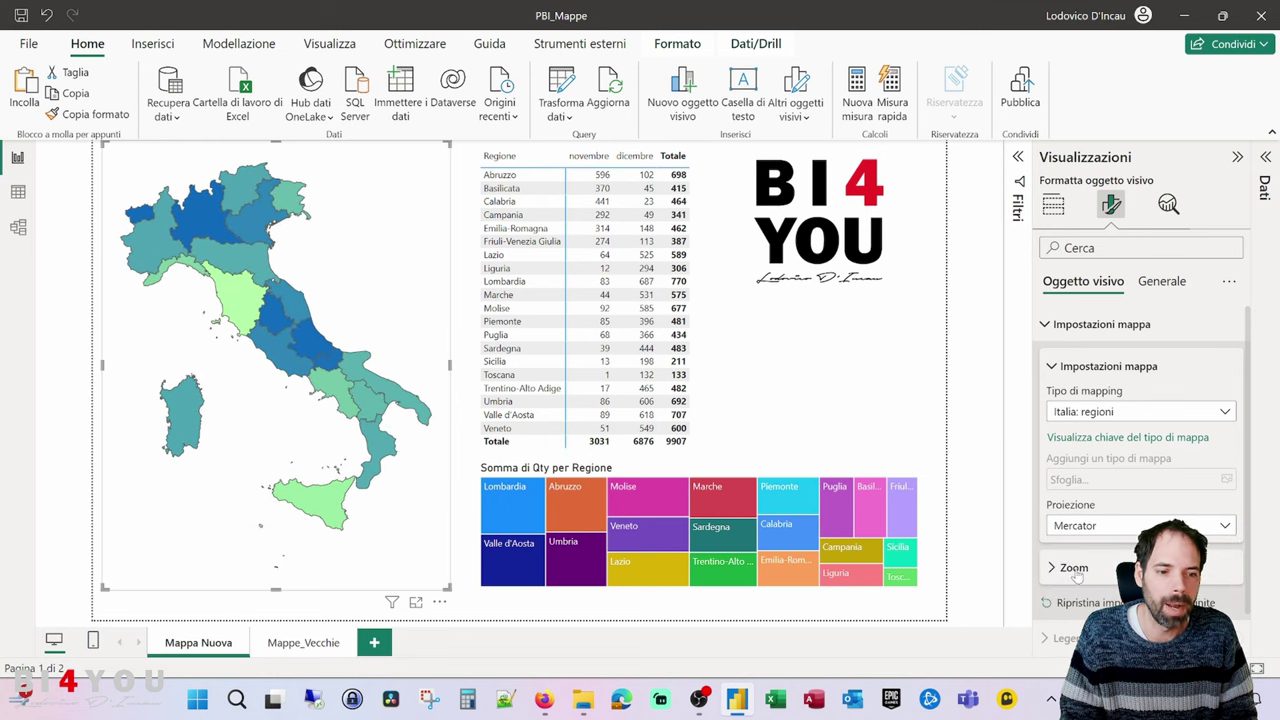
# Briefly filter the report to Abruzzo and clear it, then expand the fill colour settings.
pyautogui.click(1051, 366)
pyautogui.click(313, 346)
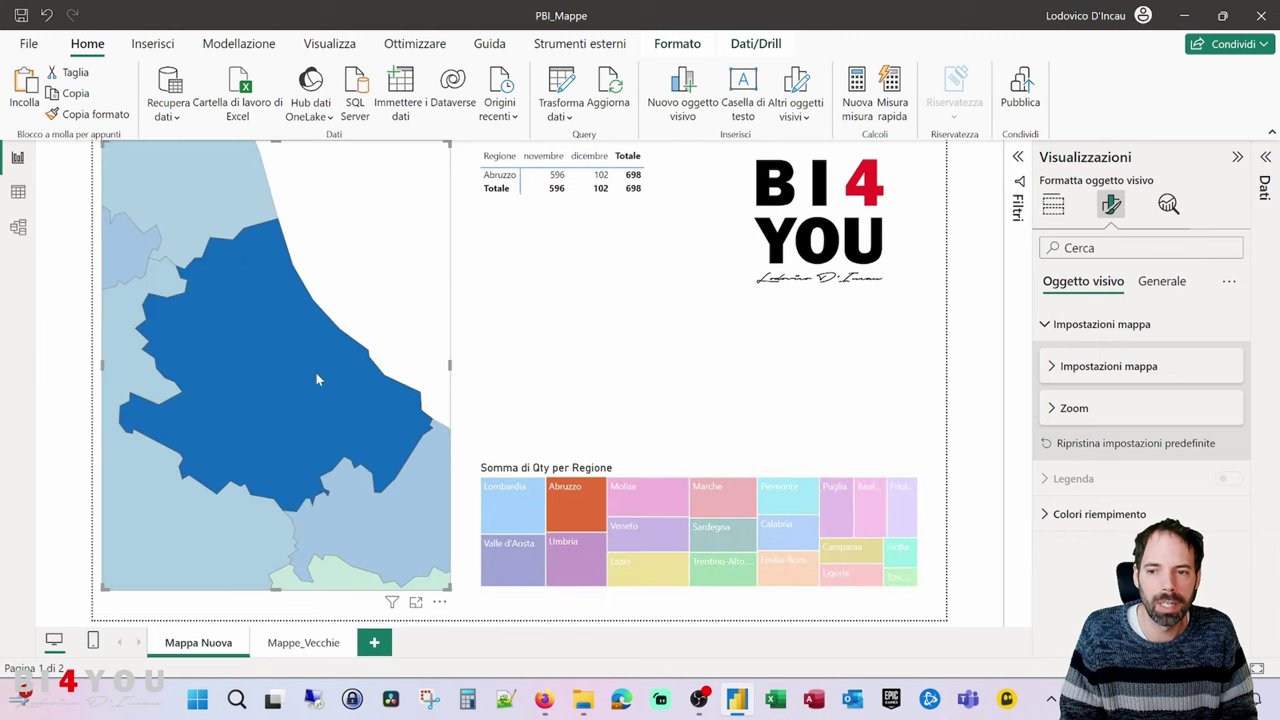
pyautogui.click(295, 374)
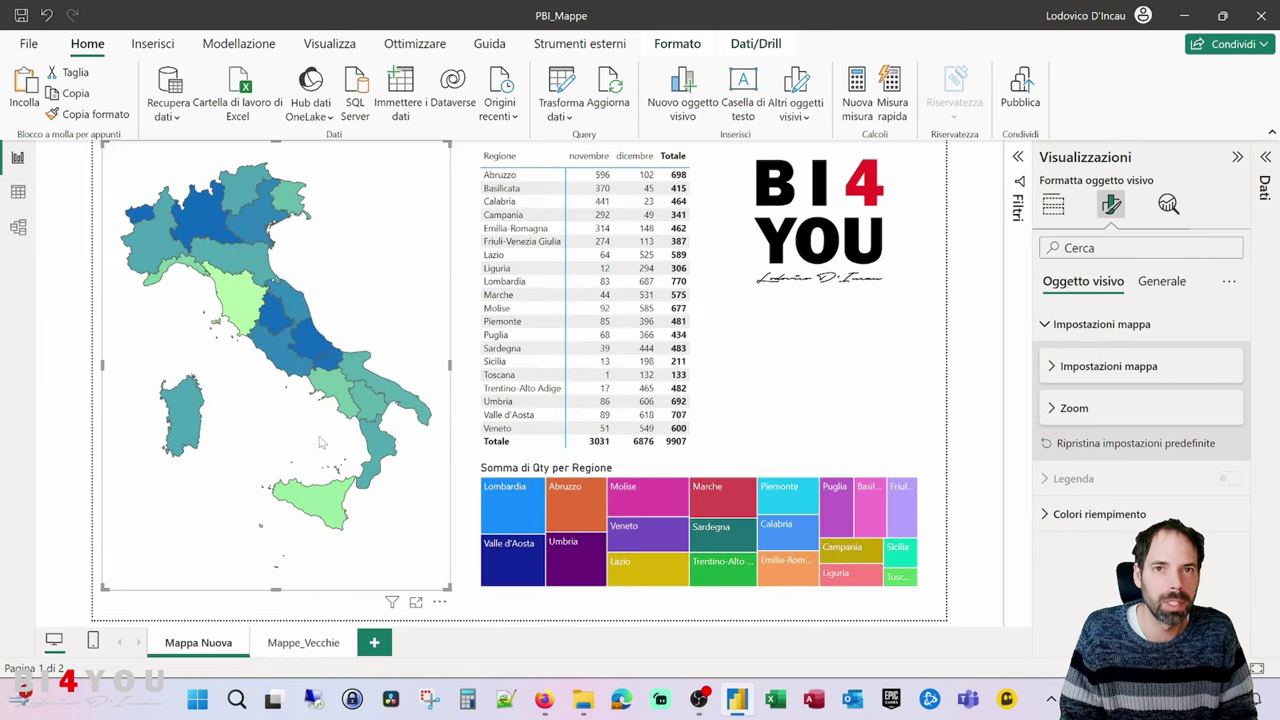
pyautogui.click(1045, 328)
pyautogui.click(1047, 395)
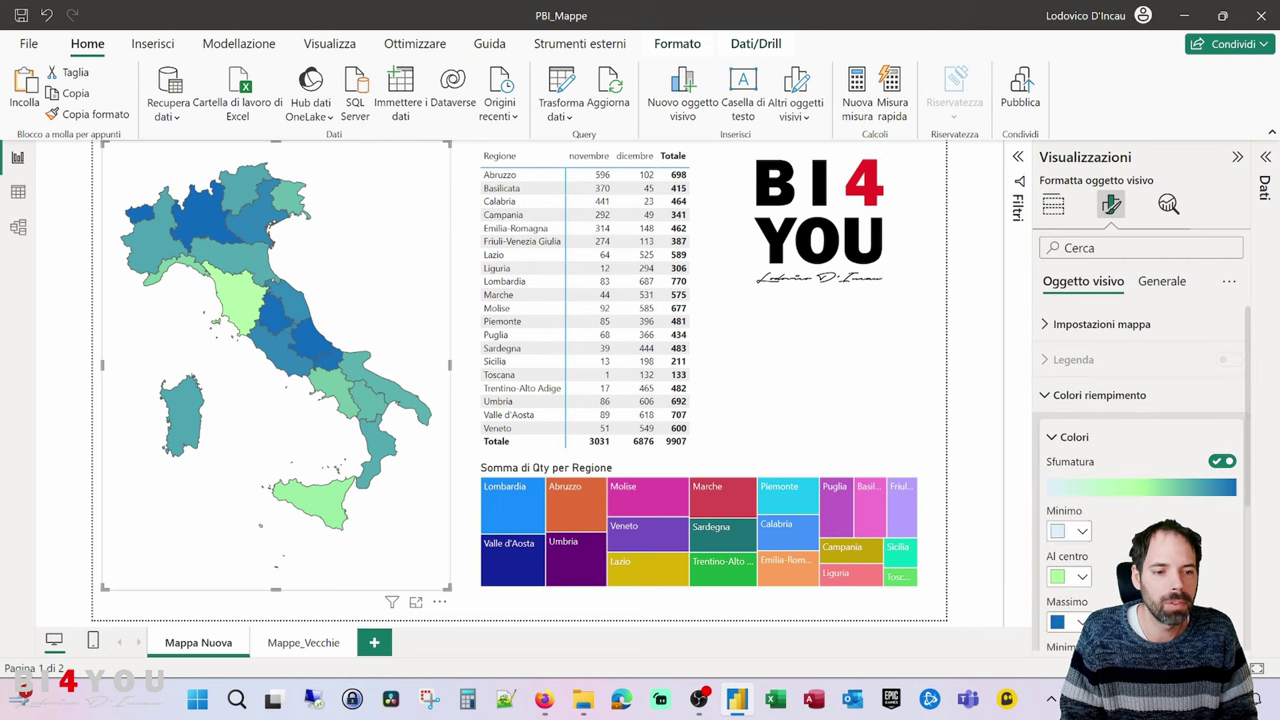
# Turn the gradient's middle colour off and back on, keeping a three-colour gradient.
pyautogui.scroll(-3, 1122, 486)
pyautogui.scroll(2, 1166, 355)
pyautogui.click(1222, 360)
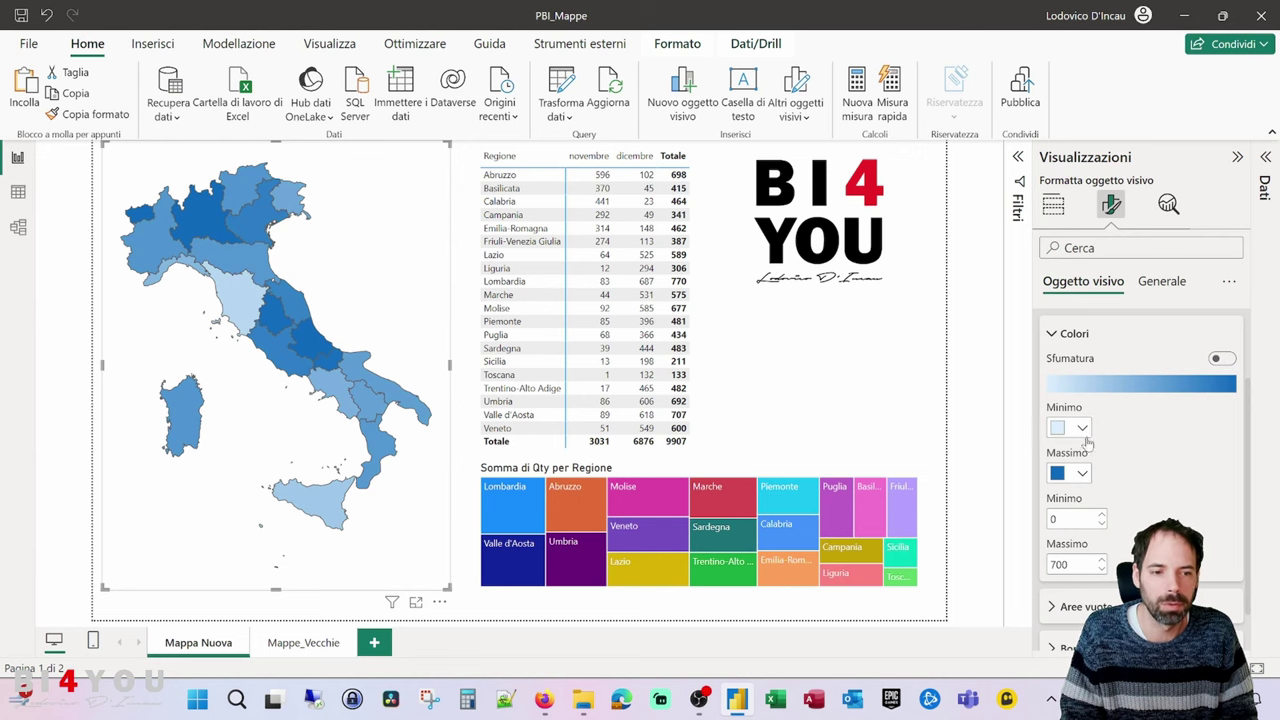
pyautogui.click(1222, 358)
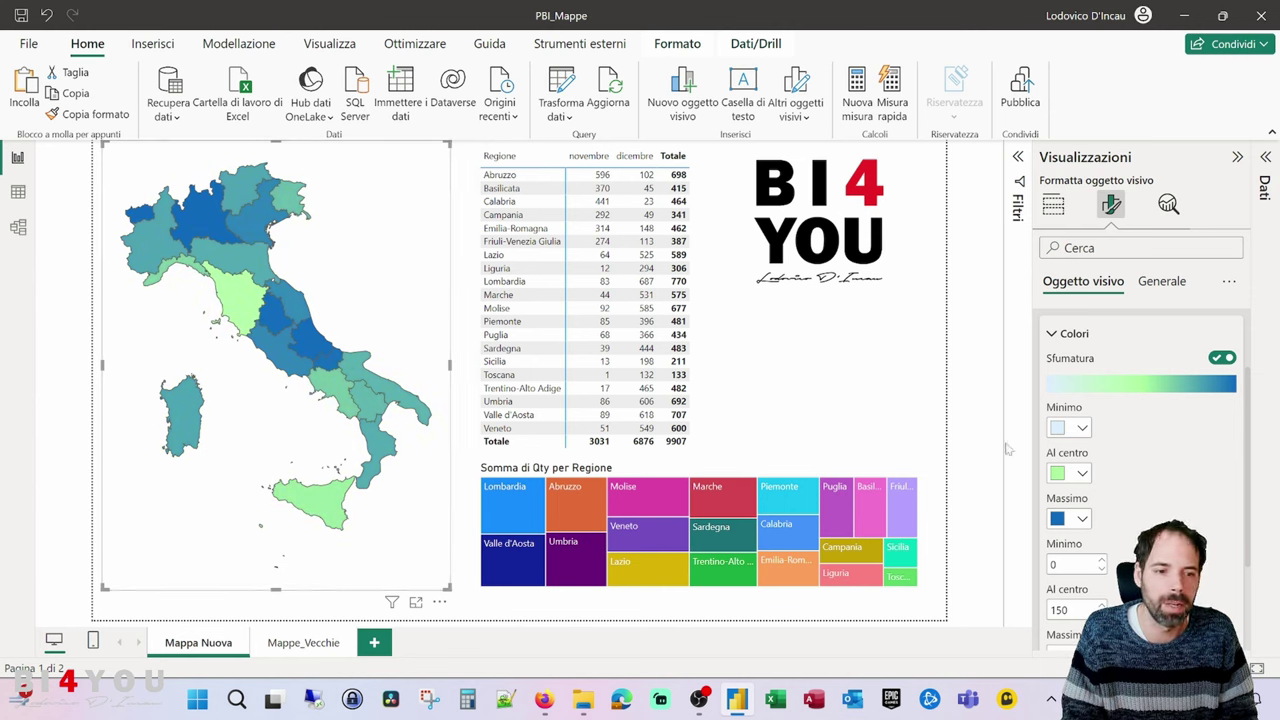
pyautogui.scroll(-3, 1177, 497)
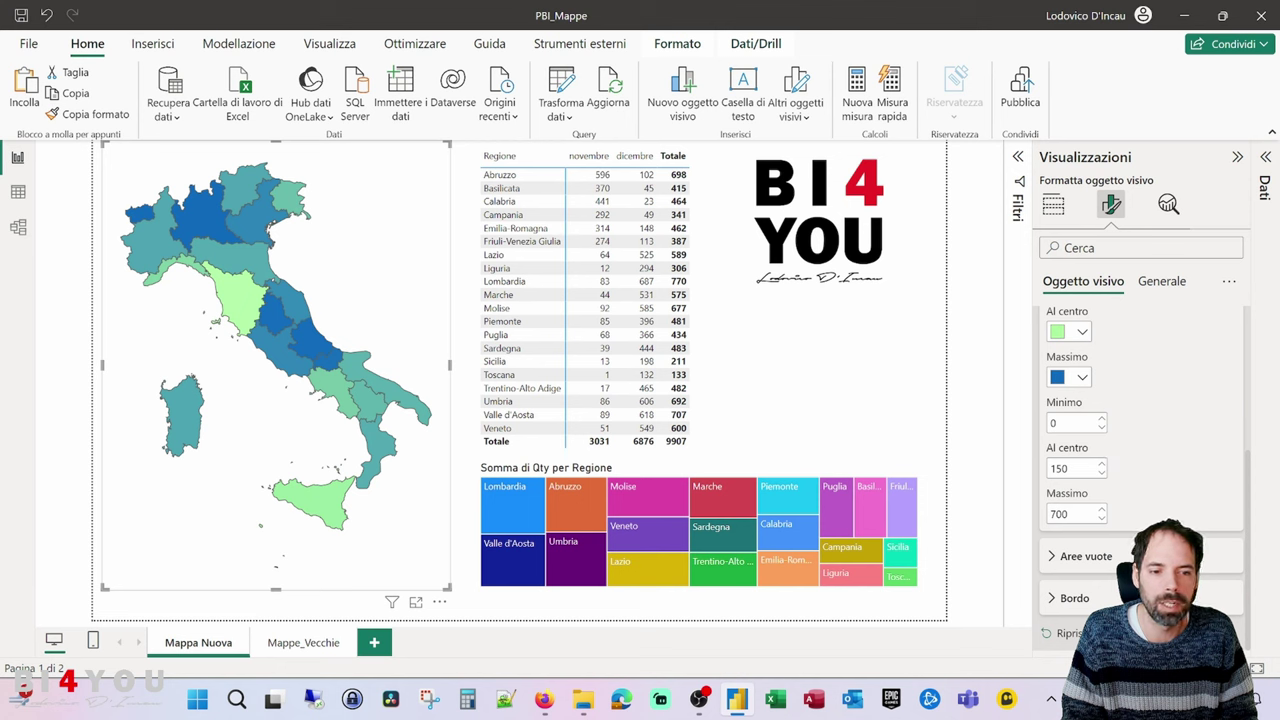
# Change the gradient midpoint value from 150 to 500, then to 200.
pyautogui.doubleClick(1060, 468)
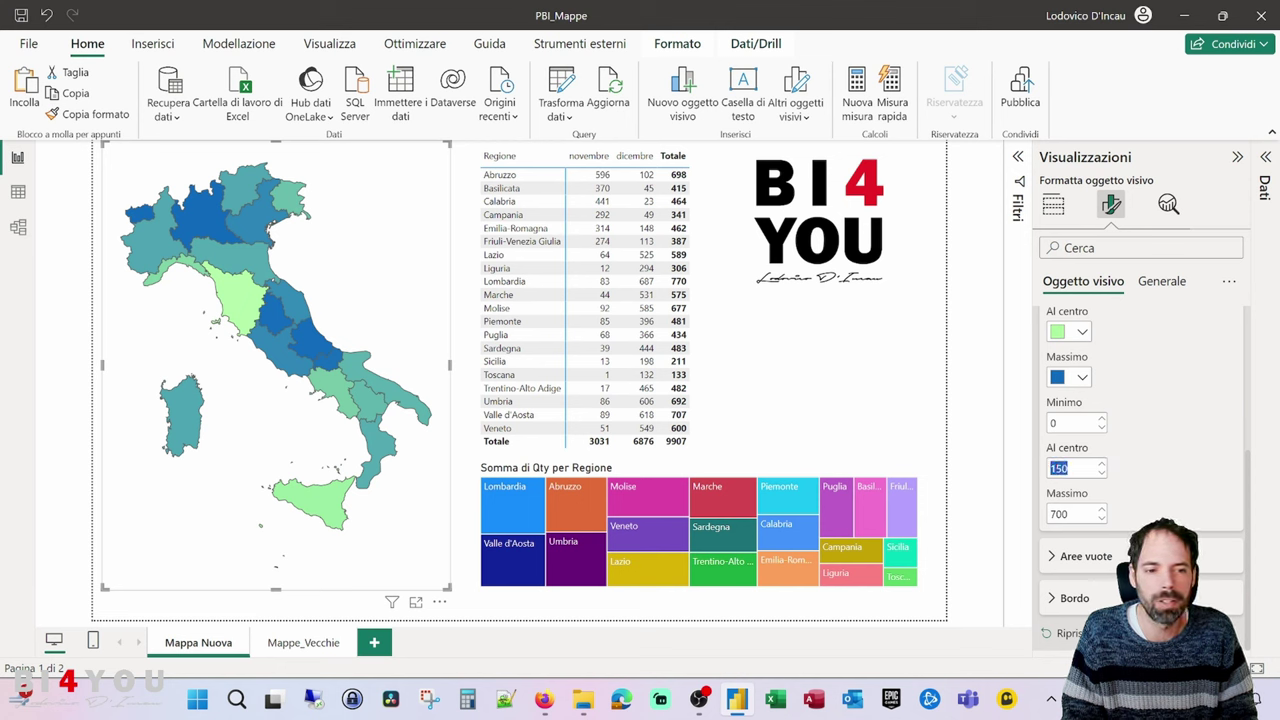
pyautogui.scroll(2, 1160, 450)
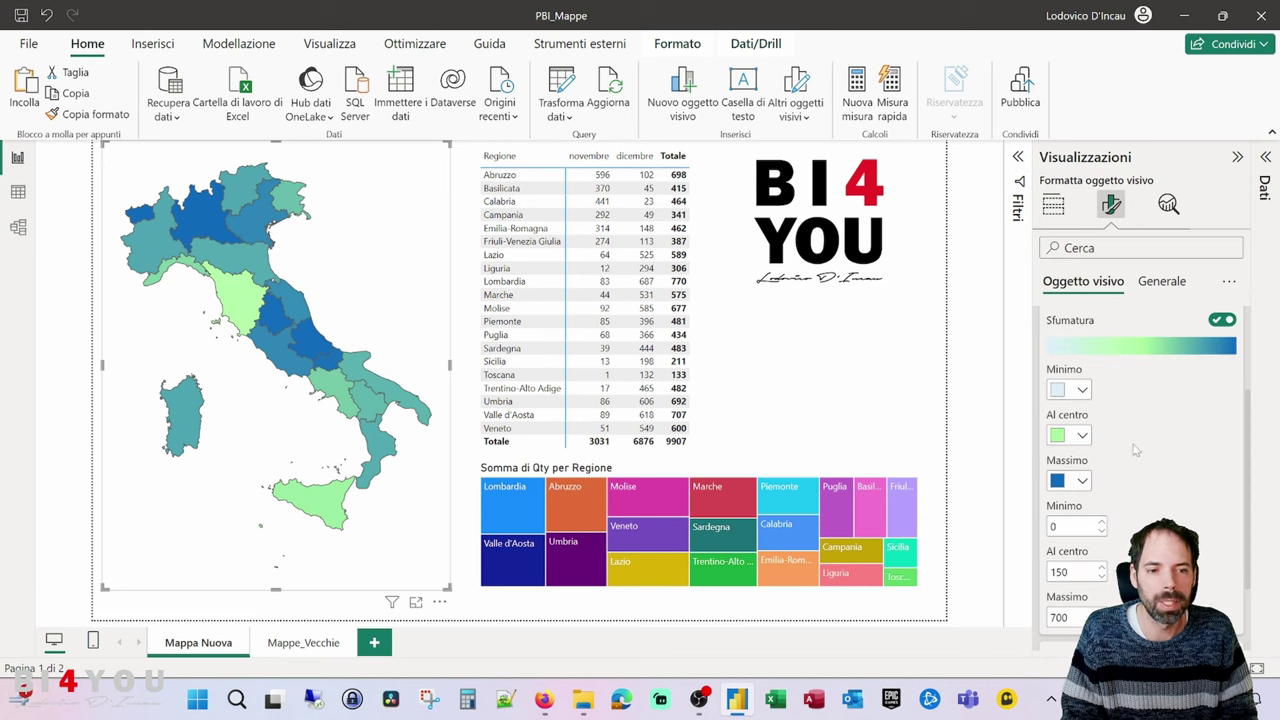
pyautogui.scroll(-2, 1135, 450)
pyautogui.doubleClick(1060, 468)
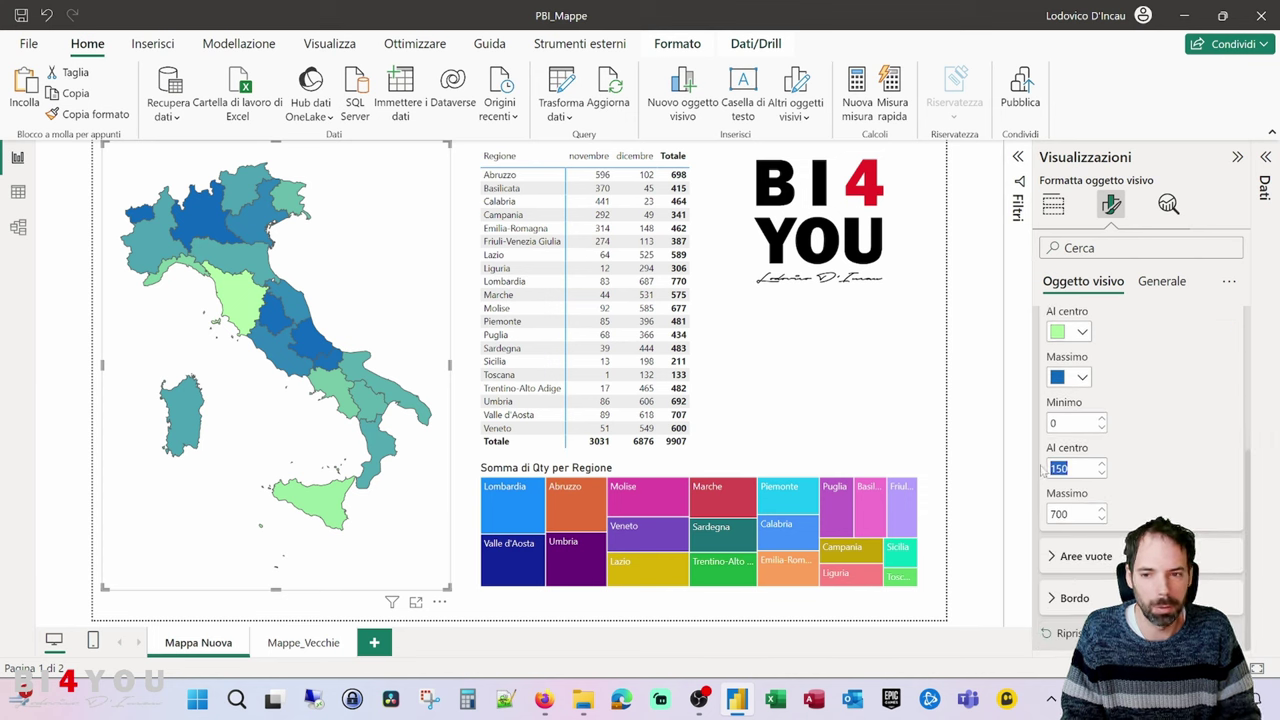
pyautogui.write('500')
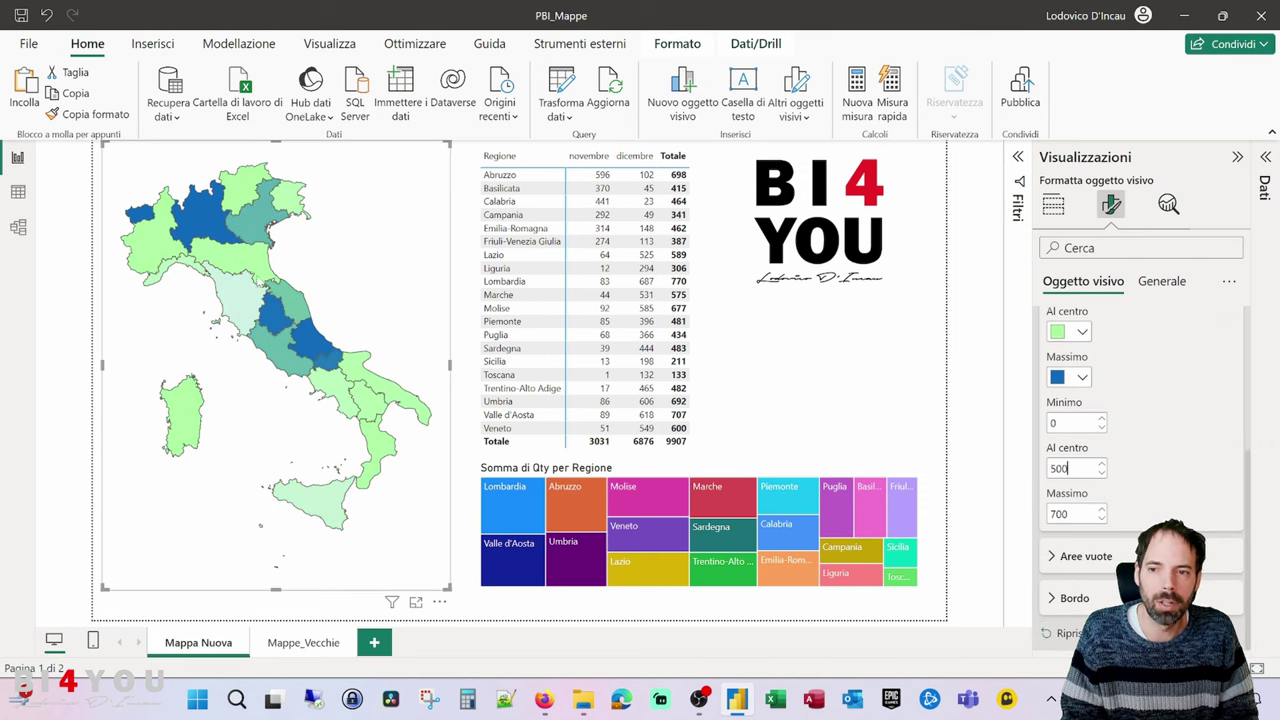
pyautogui.moveTo(262, 280)
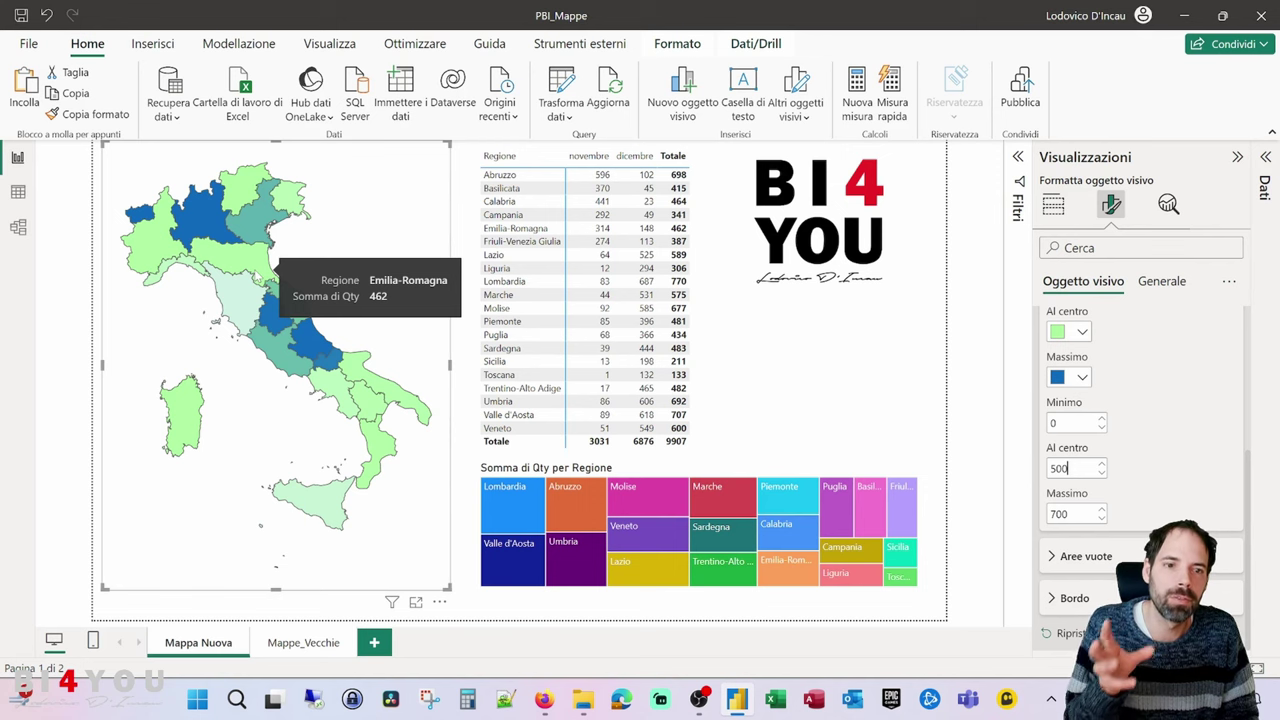
pyautogui.doubleClick(1060, 468)
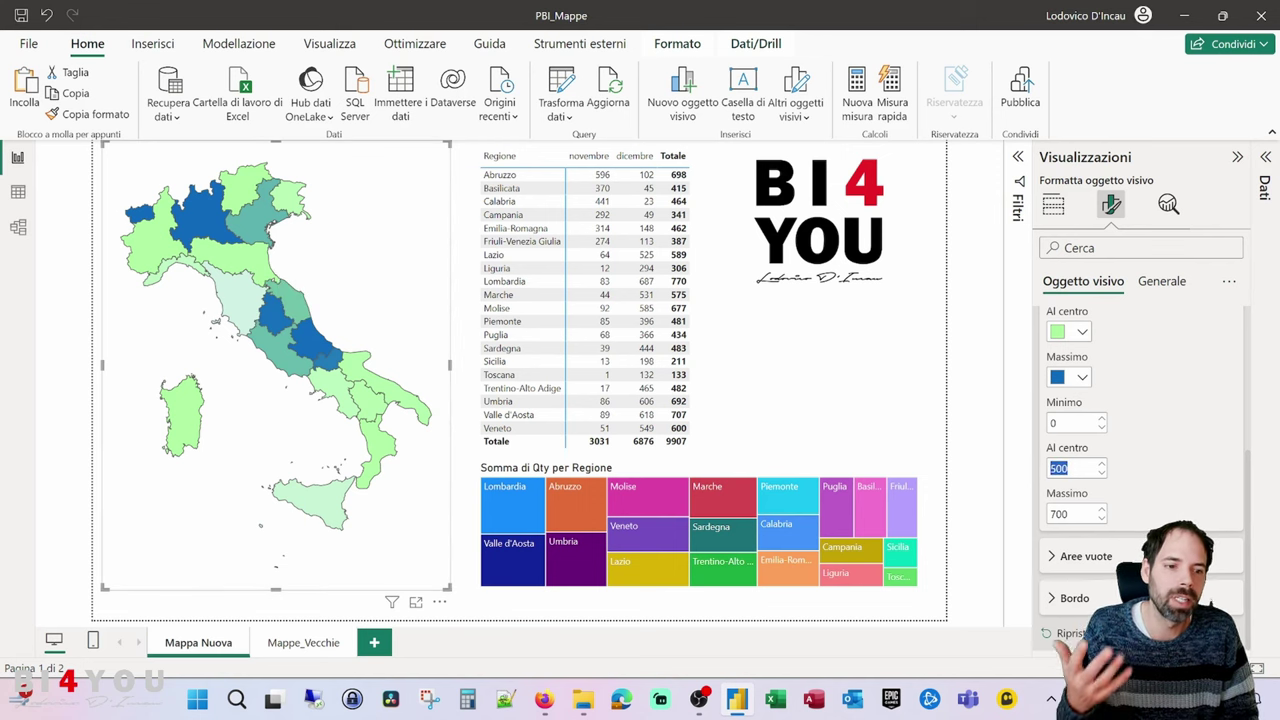
pyautogui.write('200')
pyautogui.press('Return')
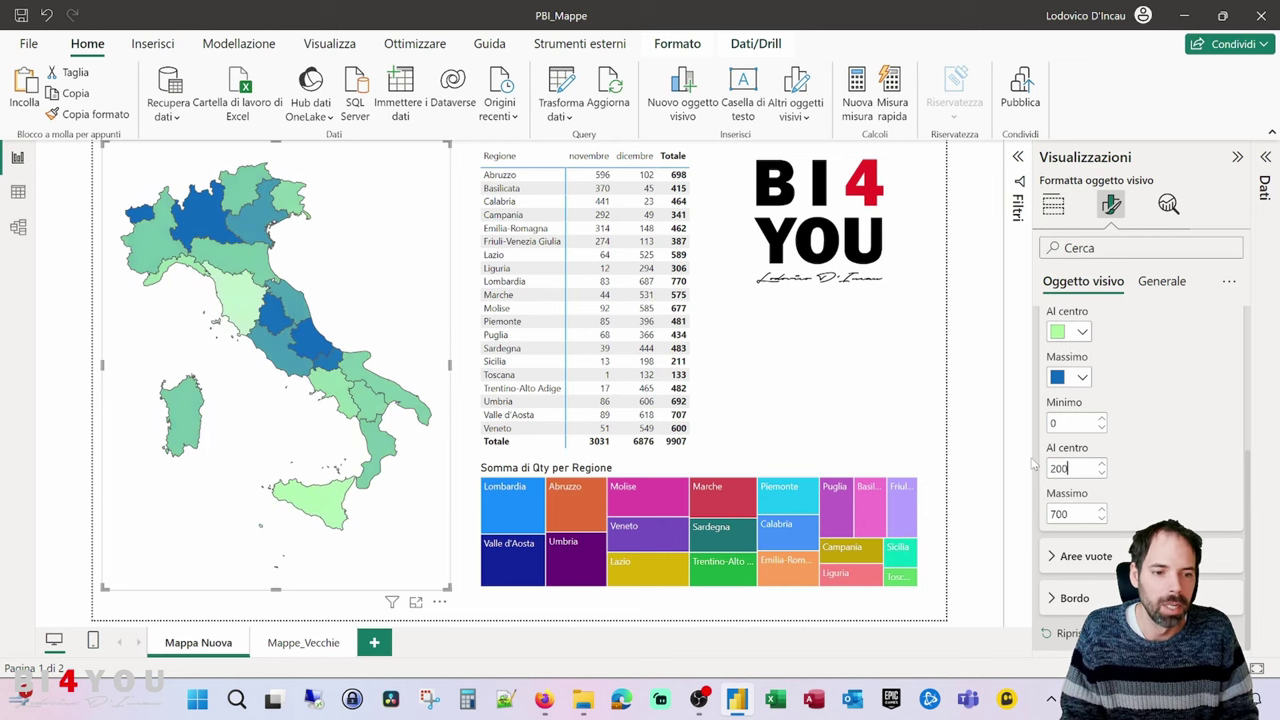
pyautogui.scroll(3, 1186, 443)
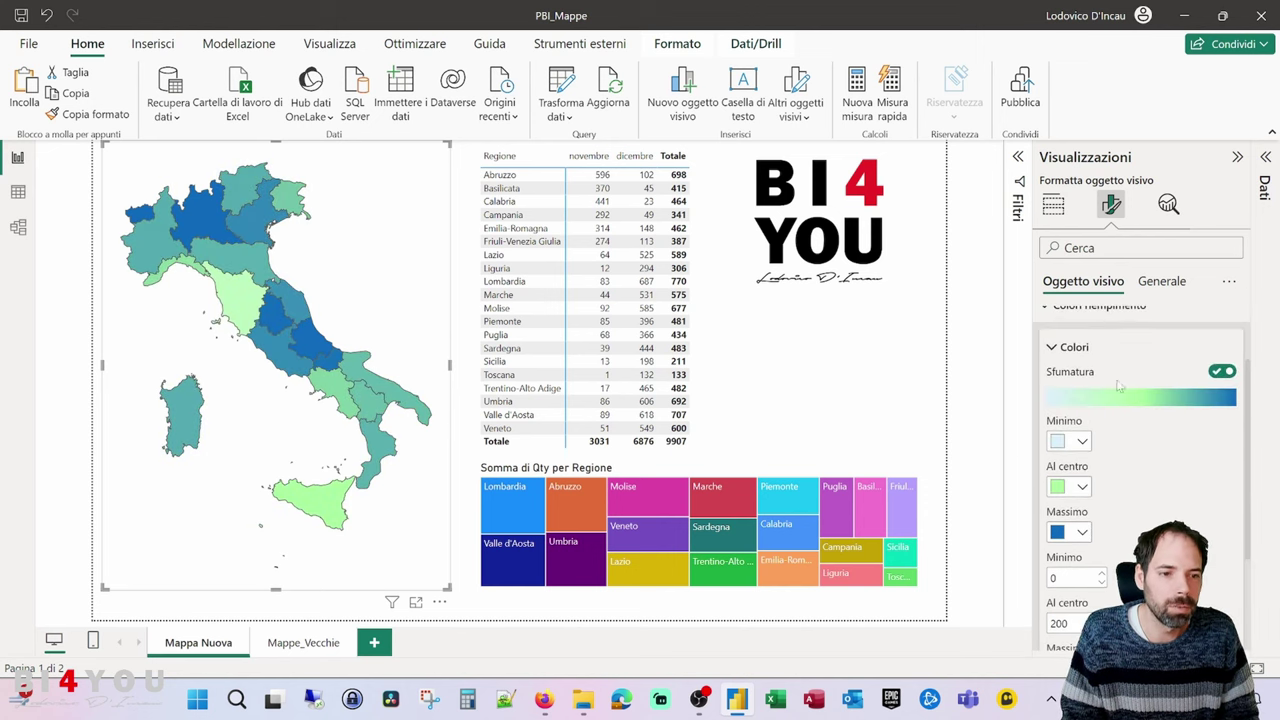
# Check the Aree vuote and Generale settings, review the map's fields, then deselect the map.
pyautogui.click(1050, 348)
pyautogui.click(1054, 479)
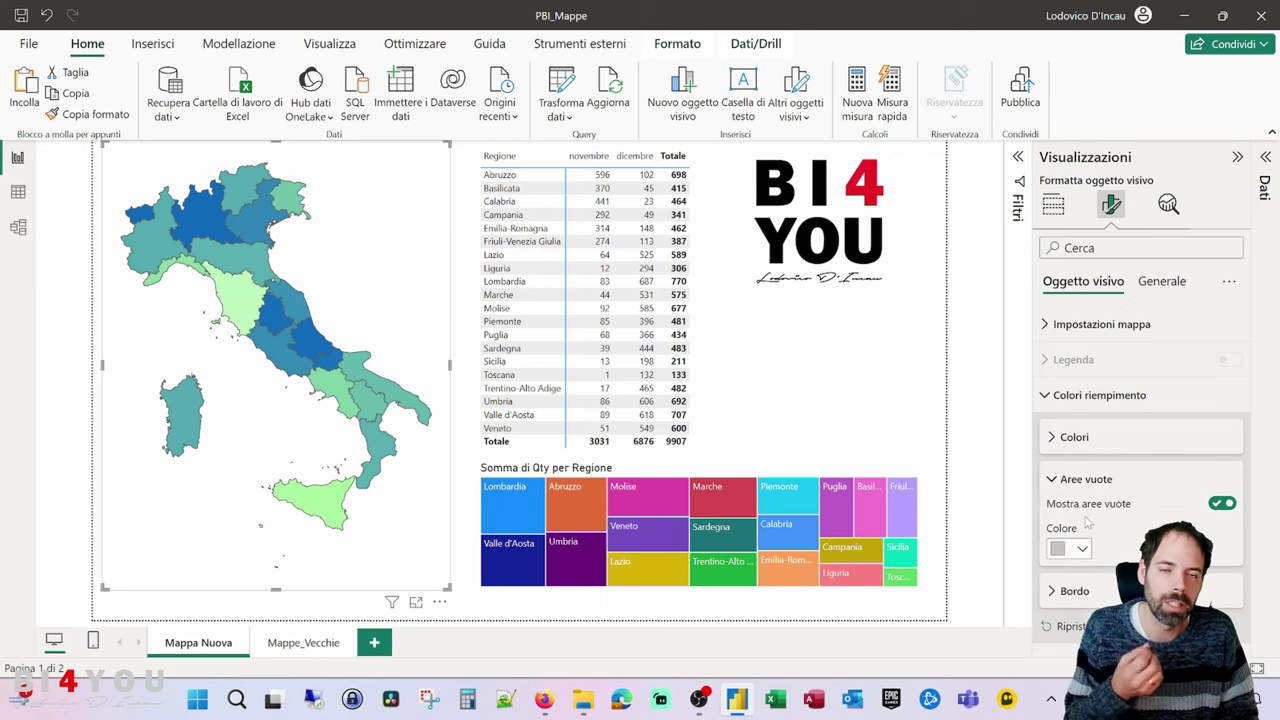
pyautogui.click(1043, 398)
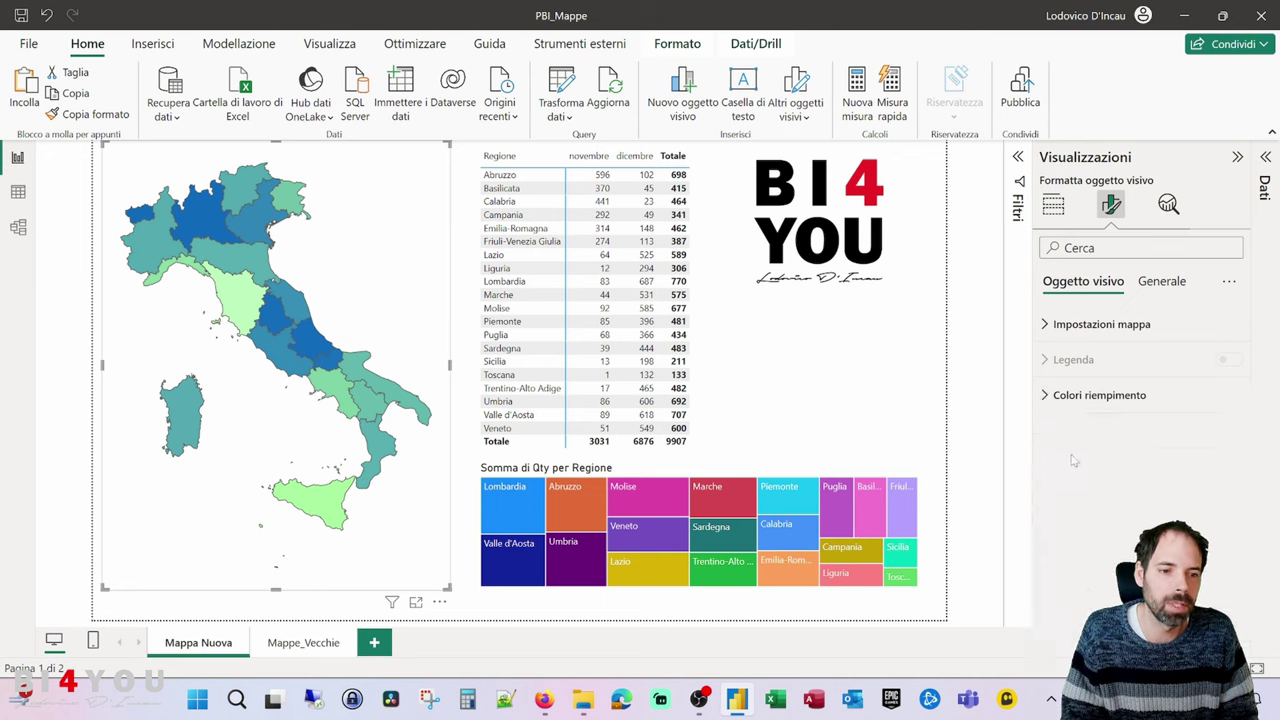
pyautogui.click(1160, 283)
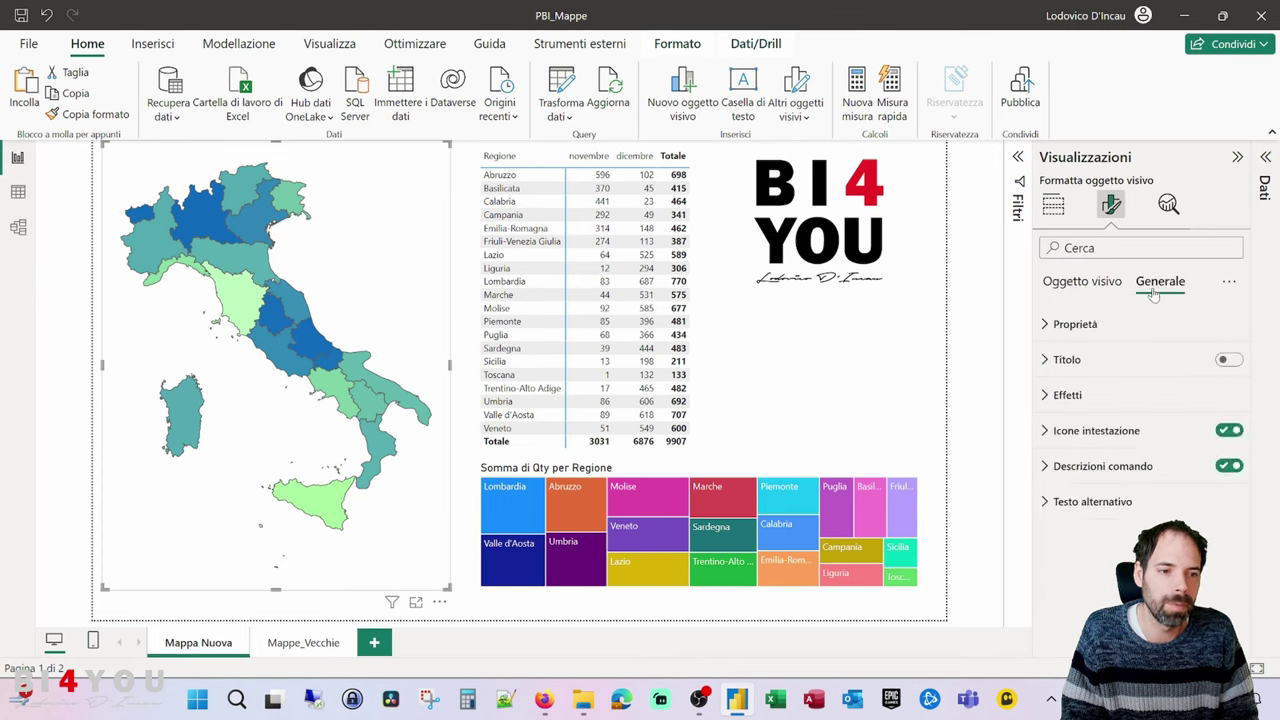
pyautogui.click(1053, 204)
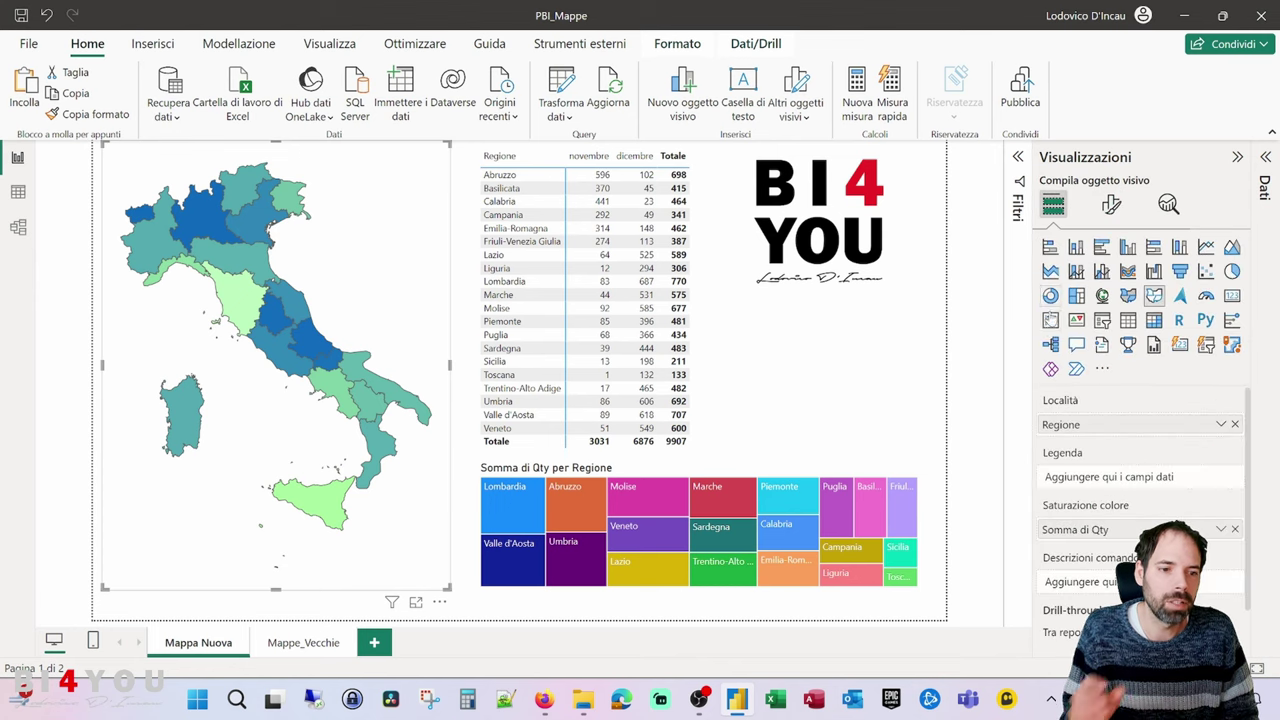
pyautogui.click(837, 371)
pyautogui.click(360, 270)
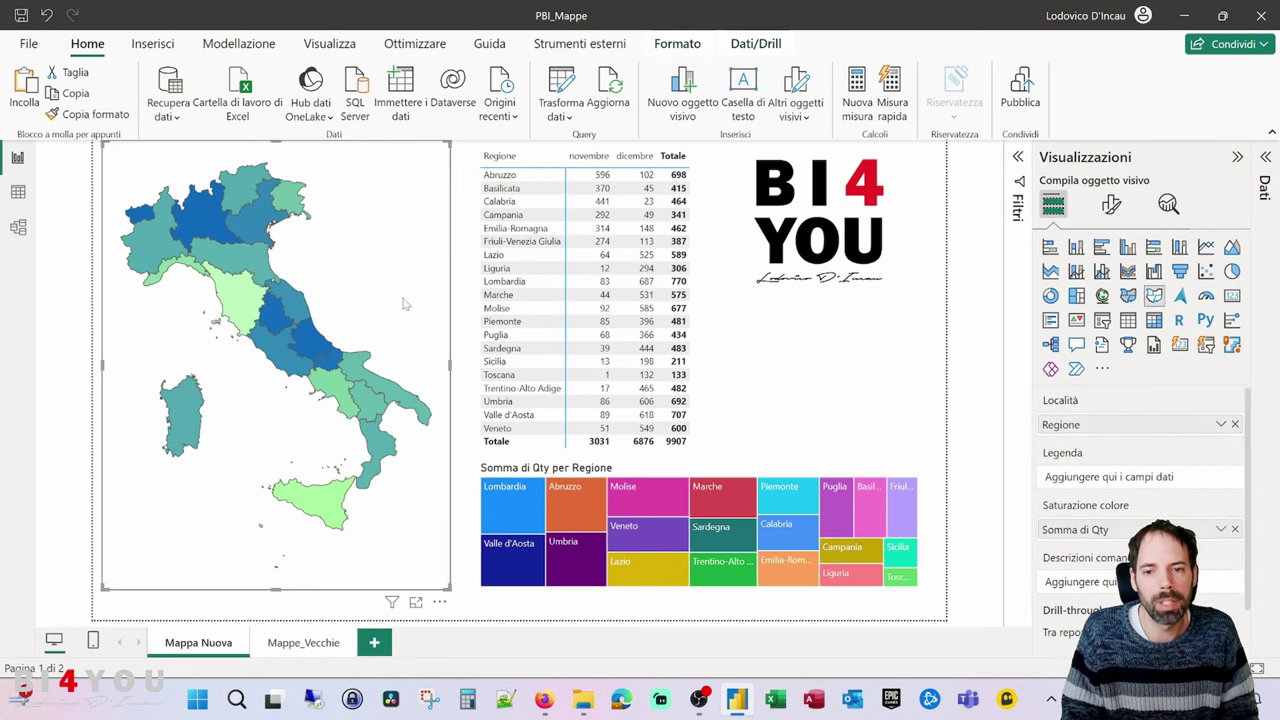
pyautogui.click(819, 358)
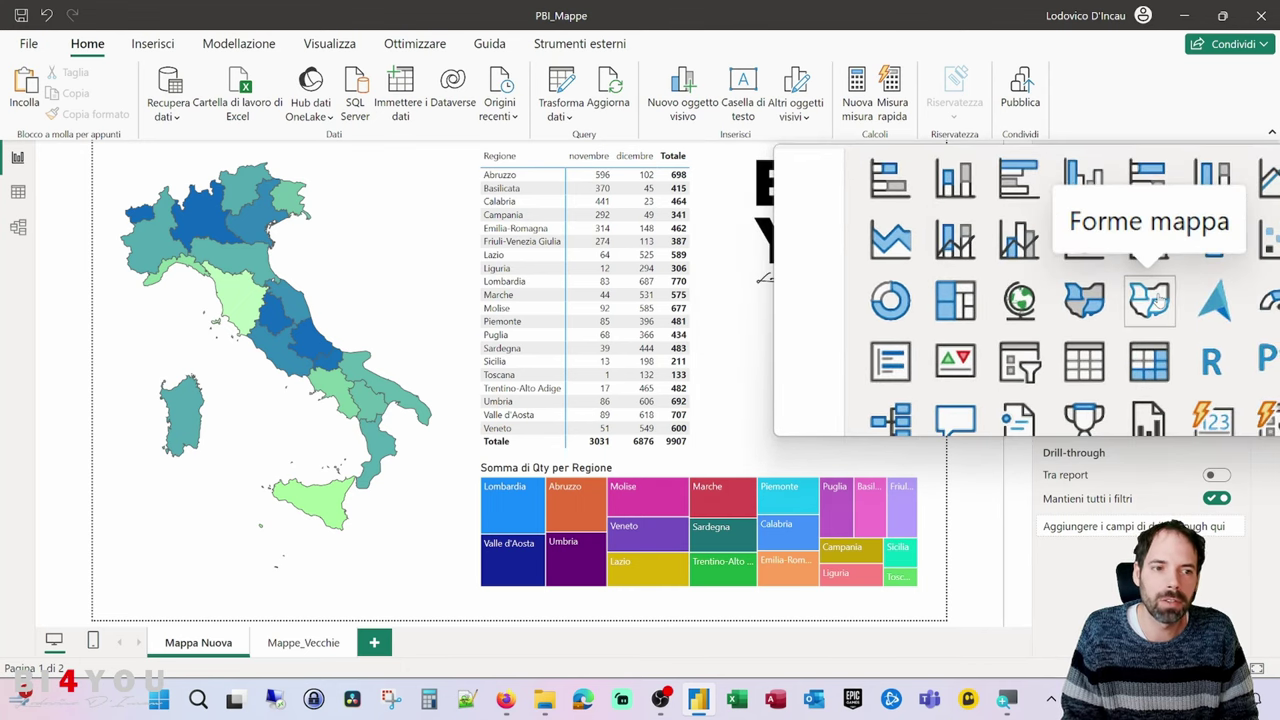
pyautogui.click(20, 44)
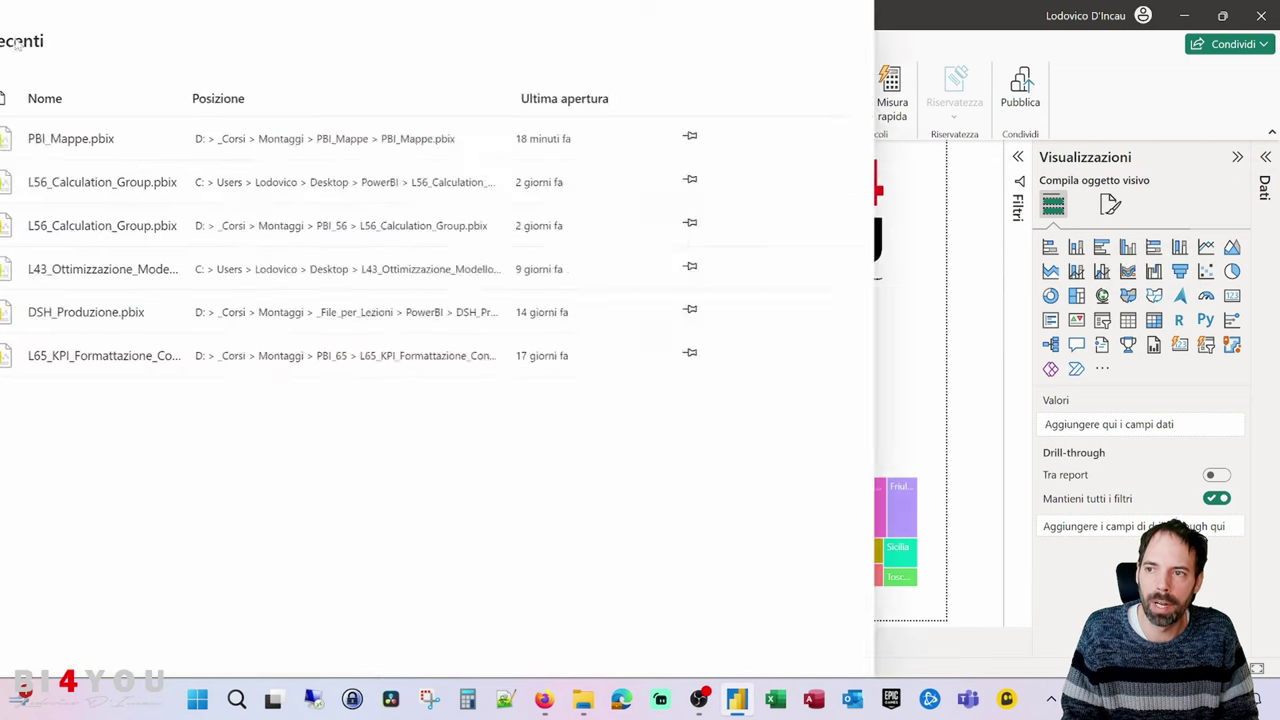
pyautogui.click(85, 350)
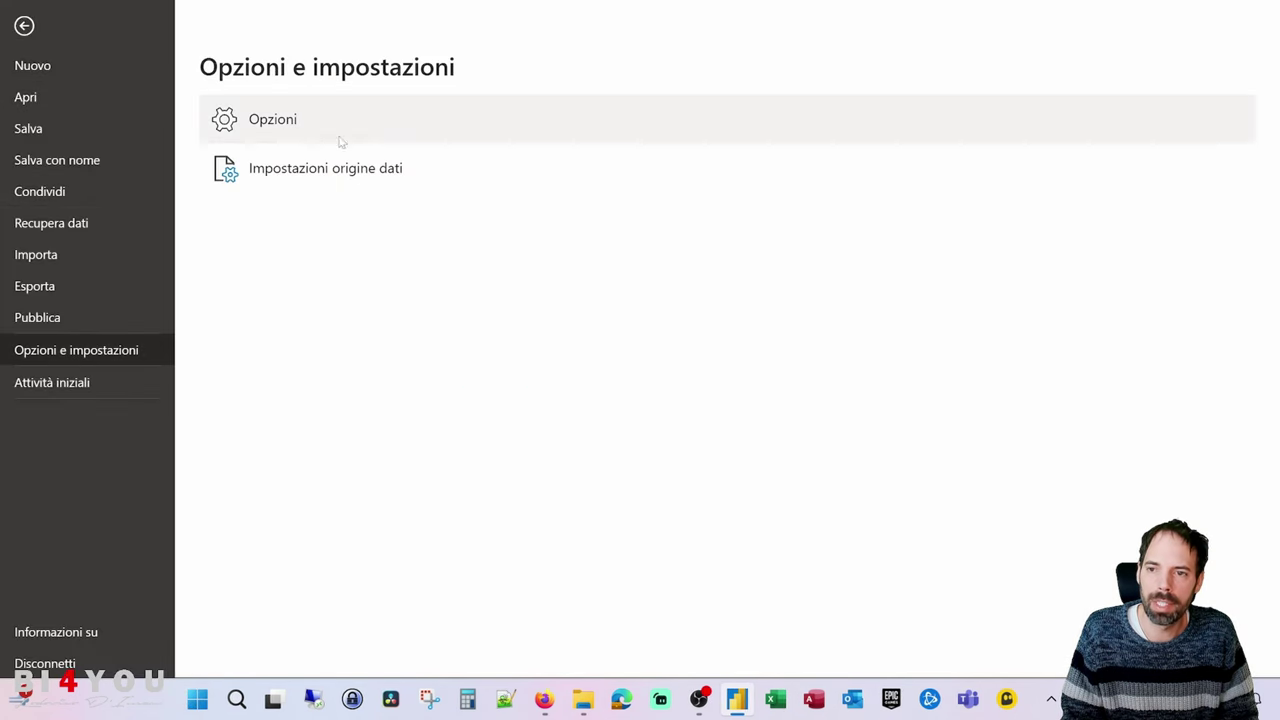
pyautogui.press('Escape')
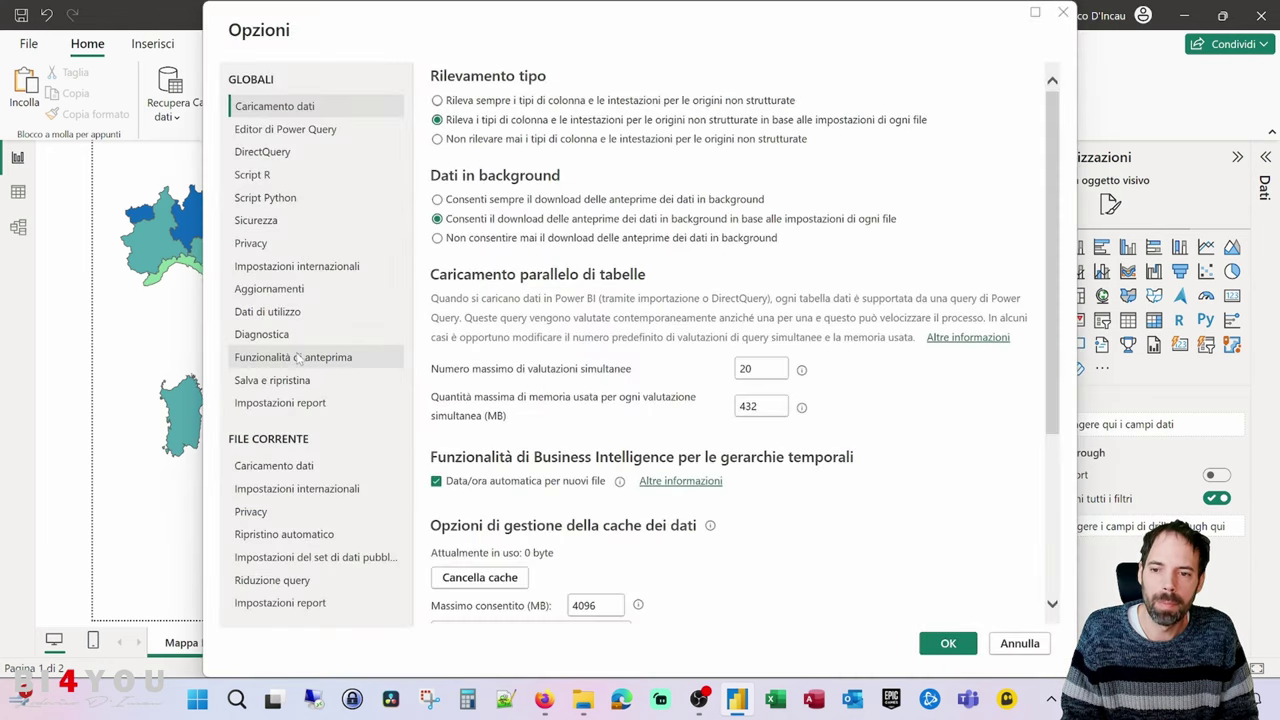
pyautogui.click(298, 359)
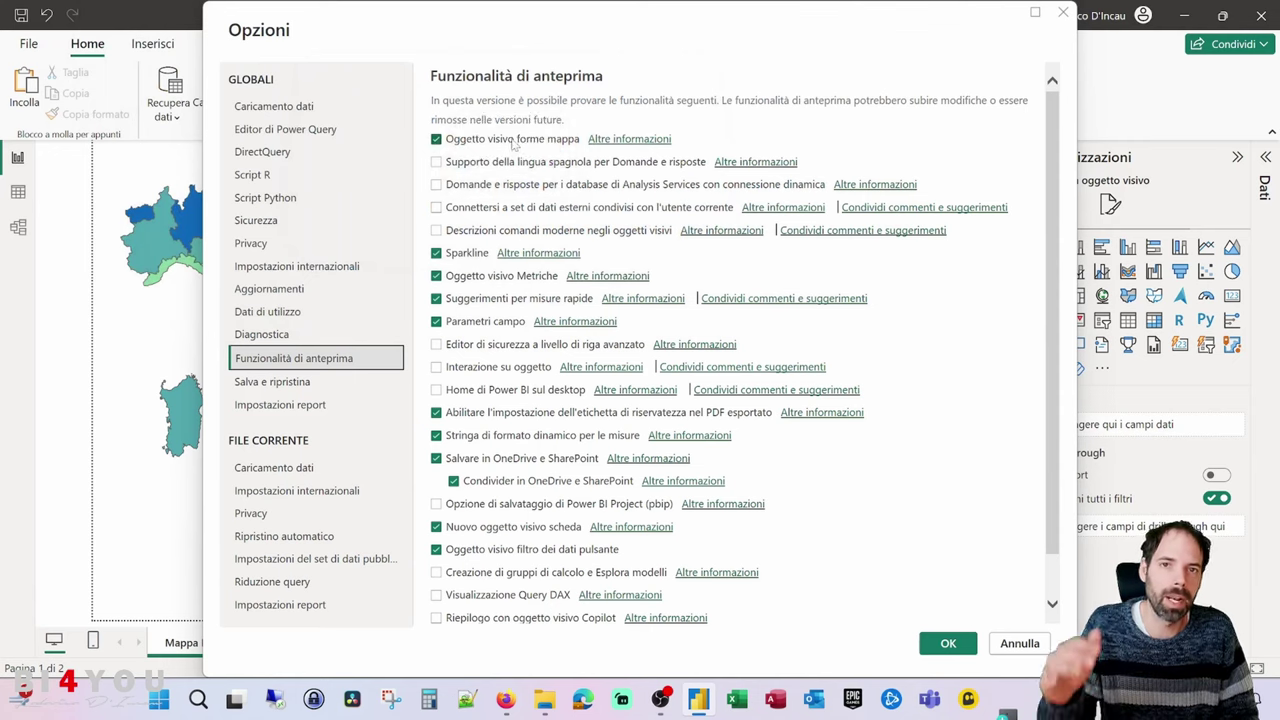
pyautogui.click(1020, 646)
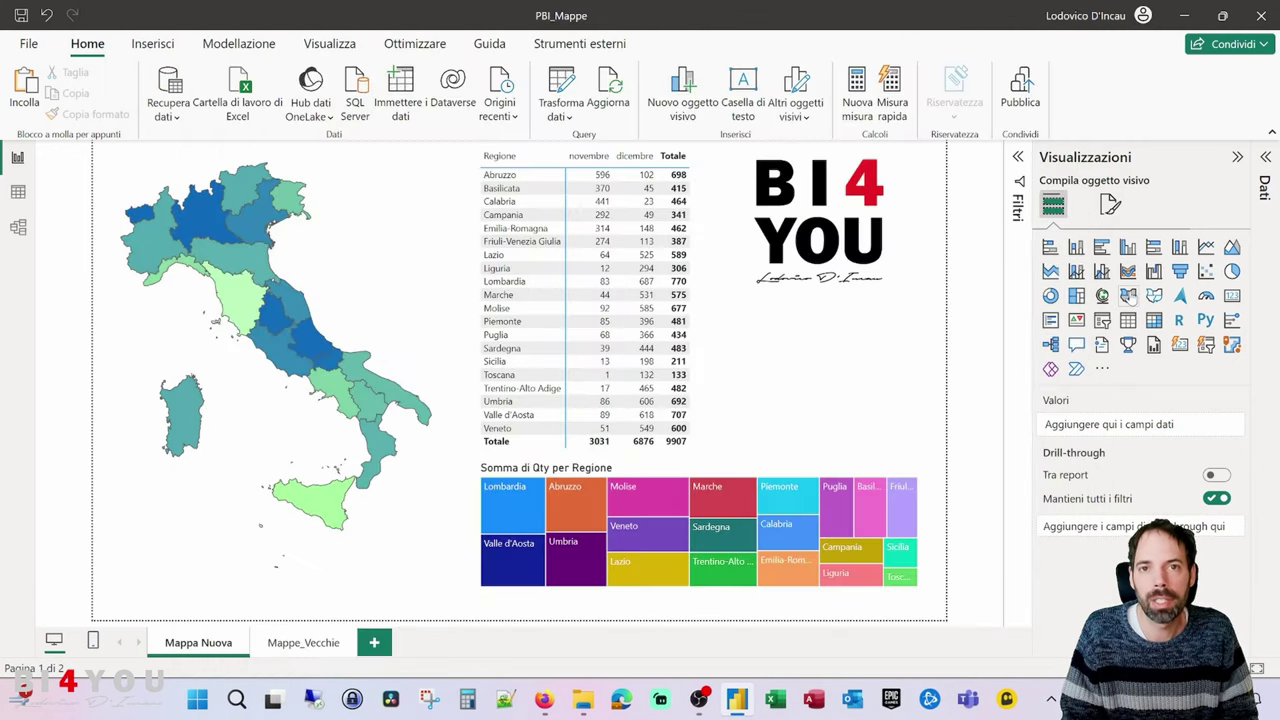